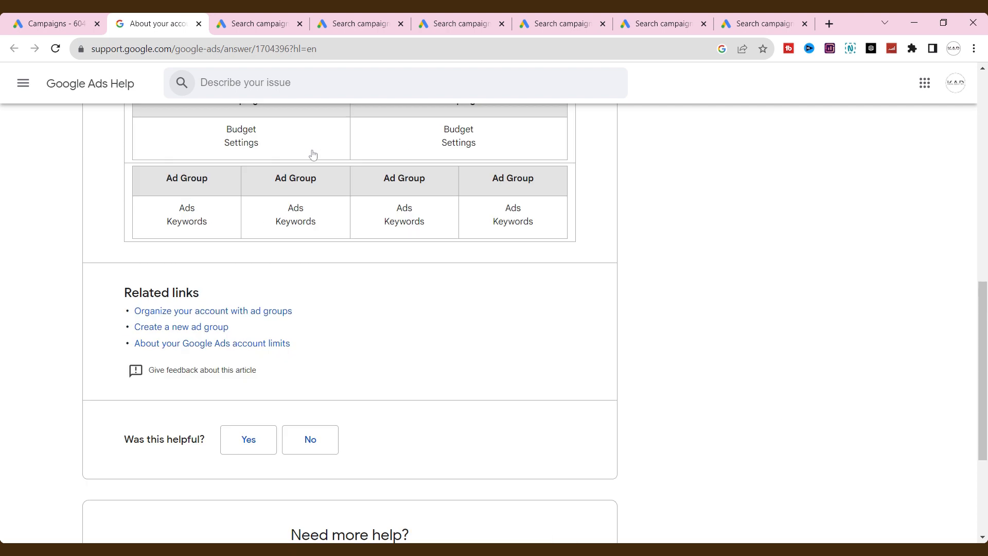
Look through the open campaign drafts' bidding, location, keyword, headline and sitelink pages
scroll(313, 155, up, 5)
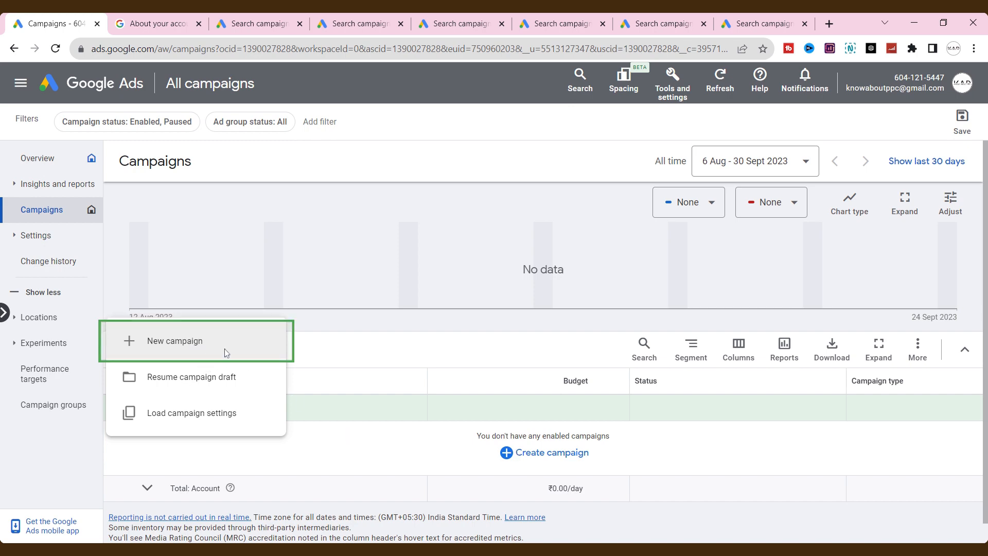
click(264, 24)
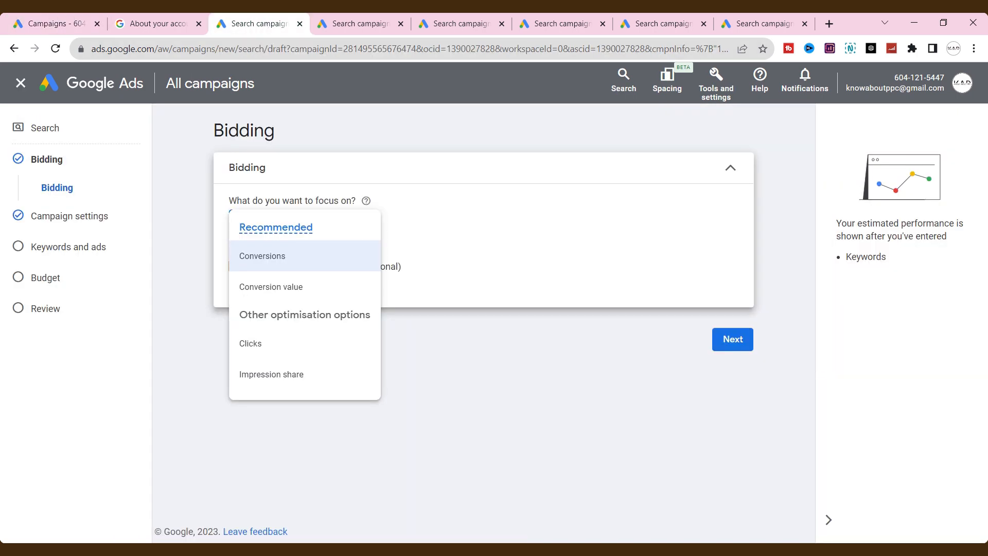
key(ctrl+Tab)
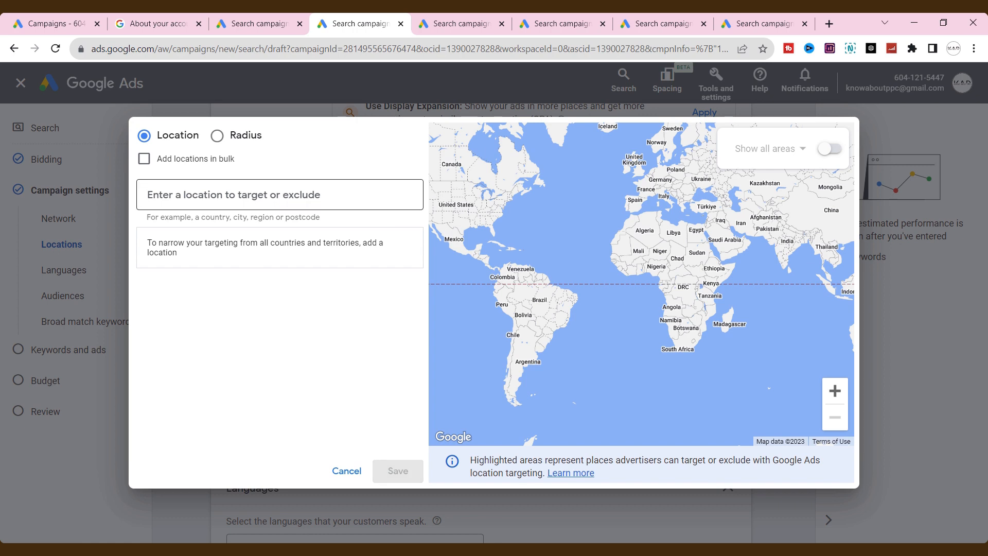
click(453, 23)
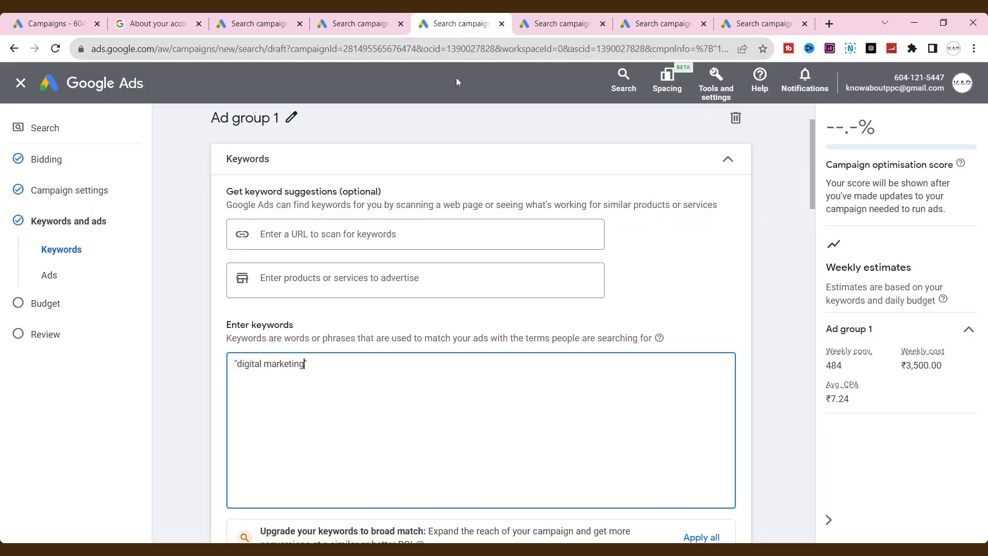
key(ctrl+Tab)
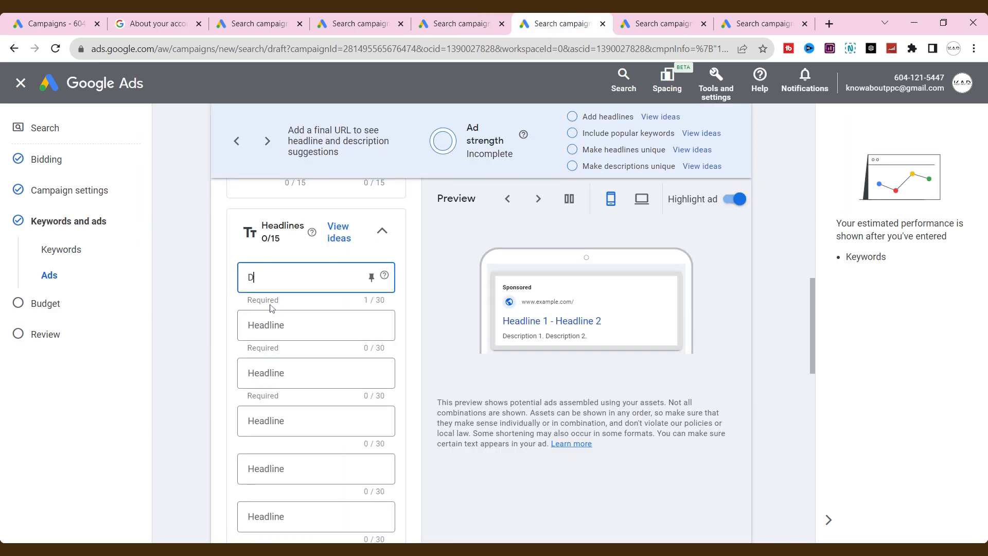
key(ctrl+Tab)
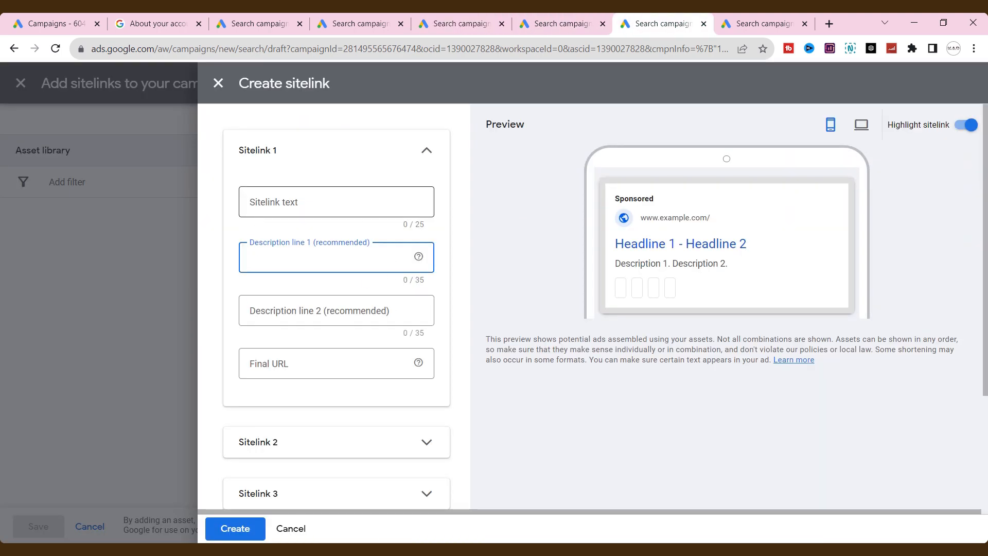
click(311, 210)
key(ctrl+Tab)
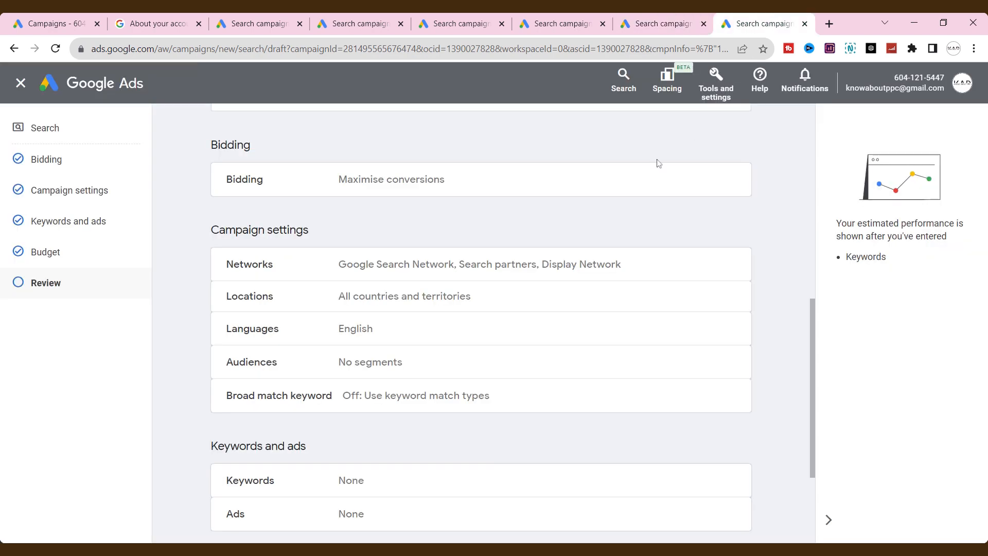
Review the draft campaign's summary, covering its overview, bidding, campaign settings, keywords and ads, and budget
scroll(461, 263, down, 2)
scroll(461, 263, down, 1)
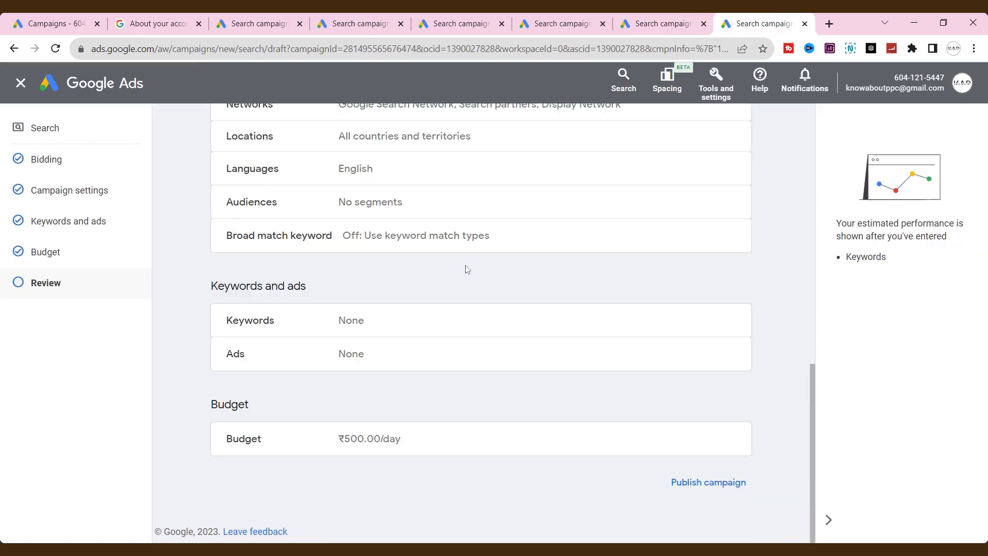
scroll(465, 269, up, 3)
scroll(465, 270, down, 3)
scroll(466, 270, up, 5)
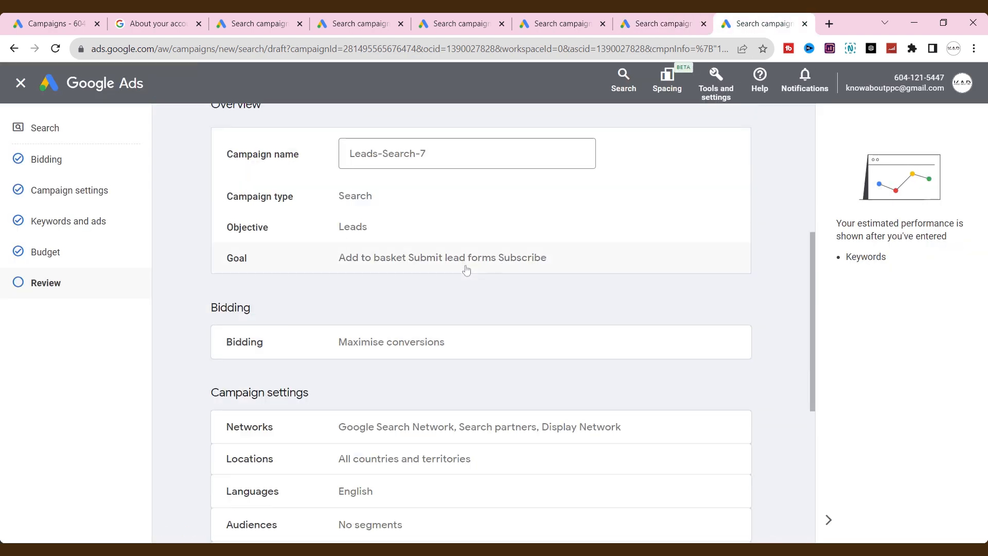
scroll(465, 270, down, 3)
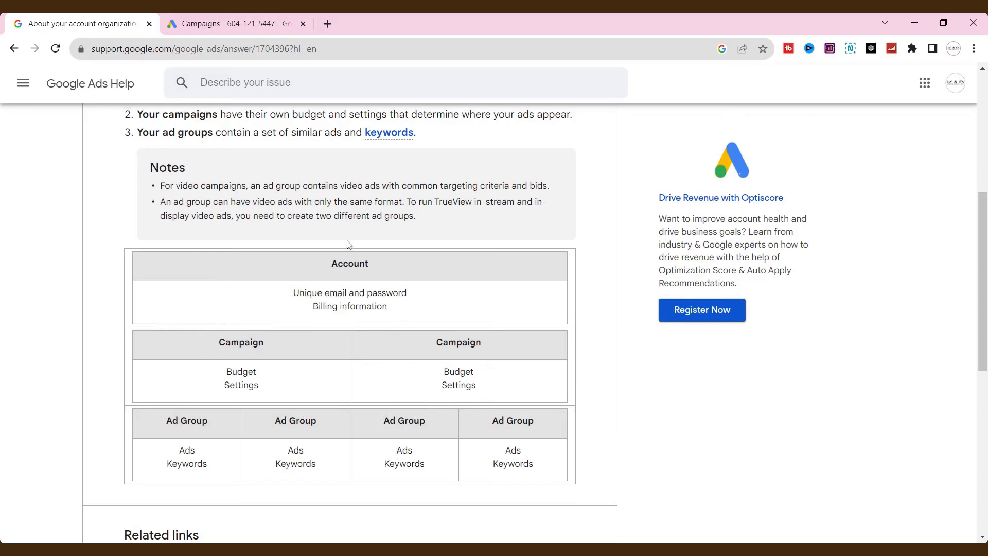
Read the help article on how Google Ads accounts are organized, including its notes and structure table
scroll(349, 244, down, 1)
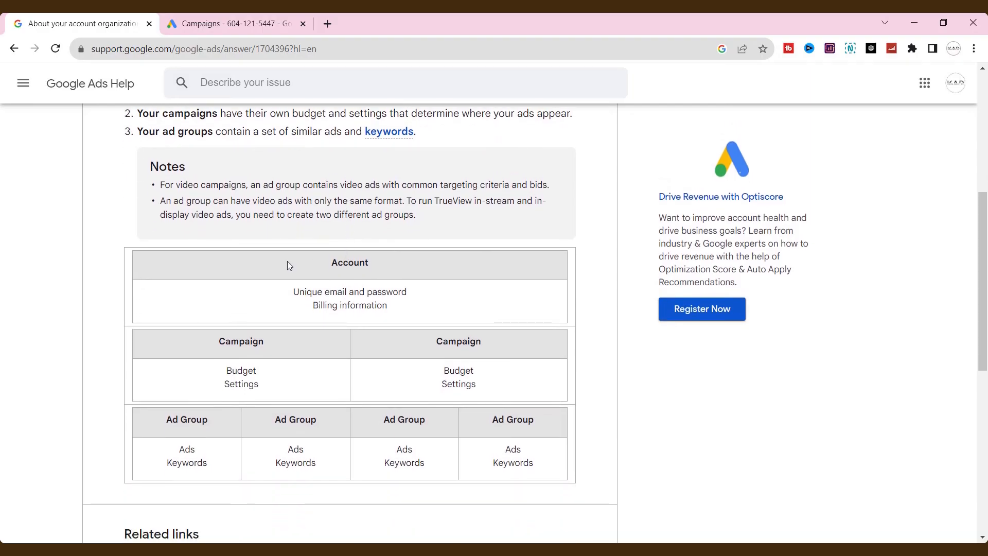
scroll(288, 264, down, 1)
scroll(288, 264, down, 1)
scroll(289, 265, up, 7)
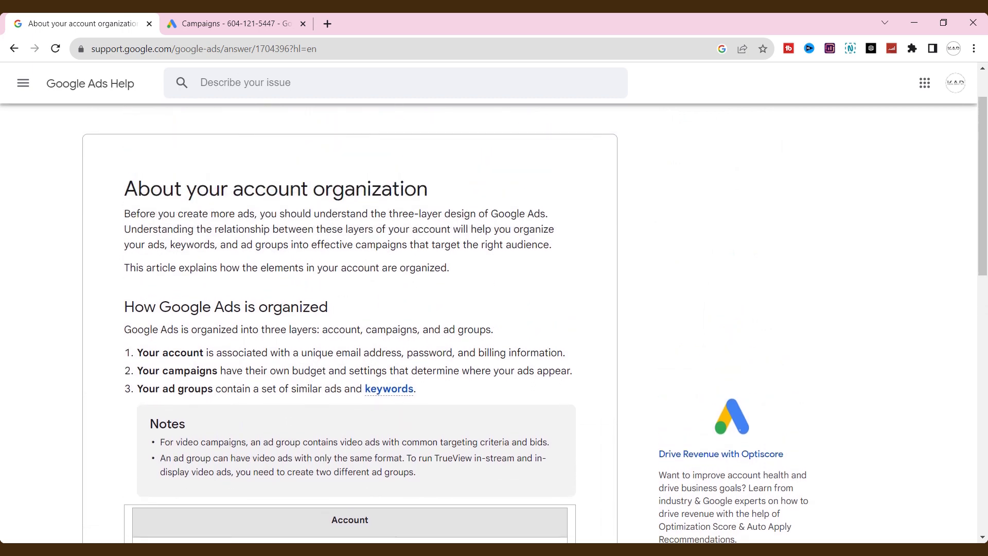
scroll(289, 265, down, 4)
scroll(288, 266, down, 1)
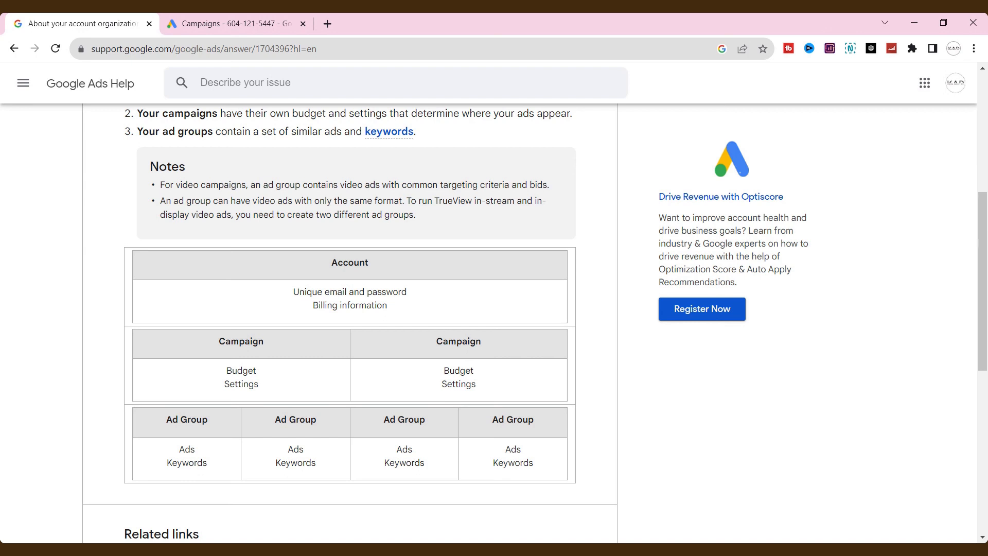
scroll(286, 265, down, 1)
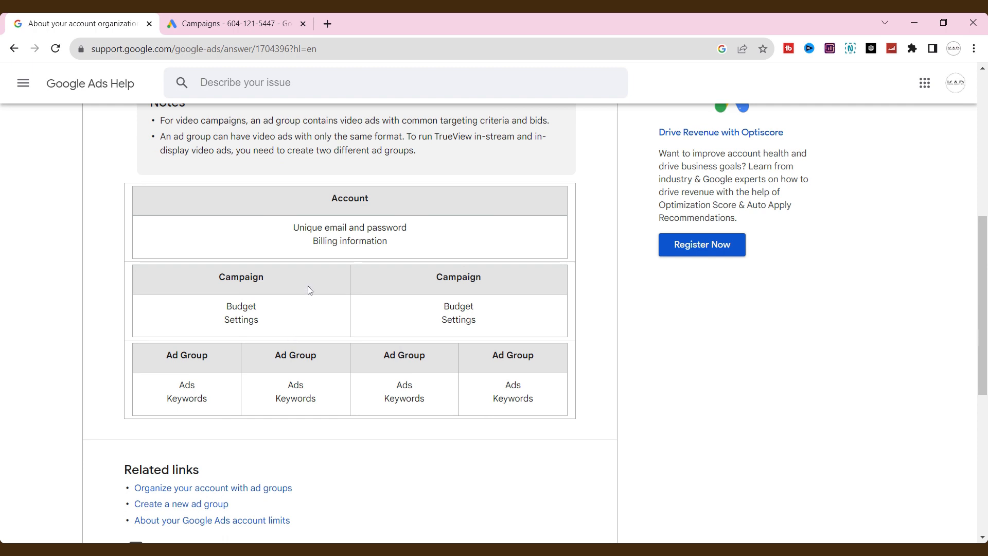
Examine the campaign and ad group levels of the account structure table, including each ad group's ads and keywords
drag(240, 278, 310, 283)
drag(436, 278, 523, 280)
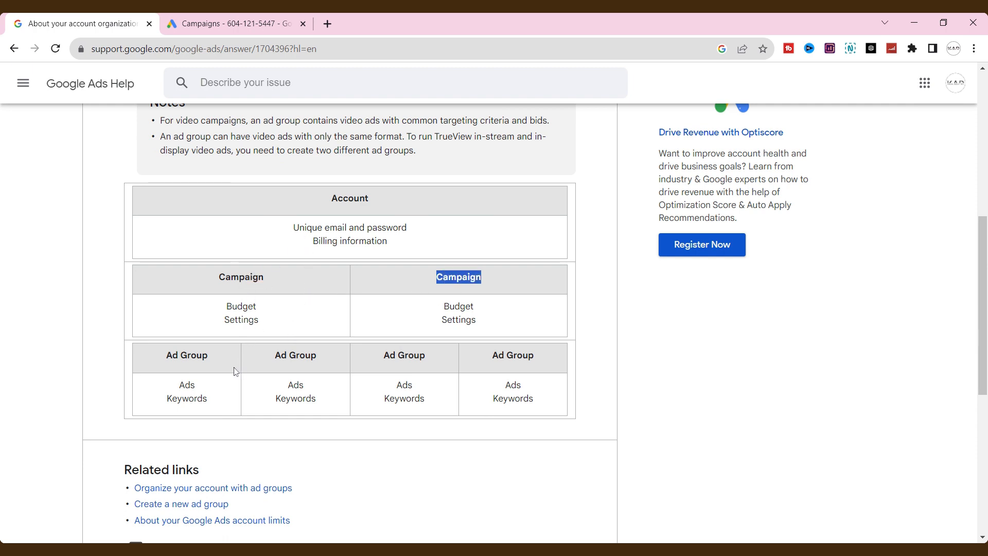
drag(170, 355, 208, 355)
drag(287, 355, 324, 358)
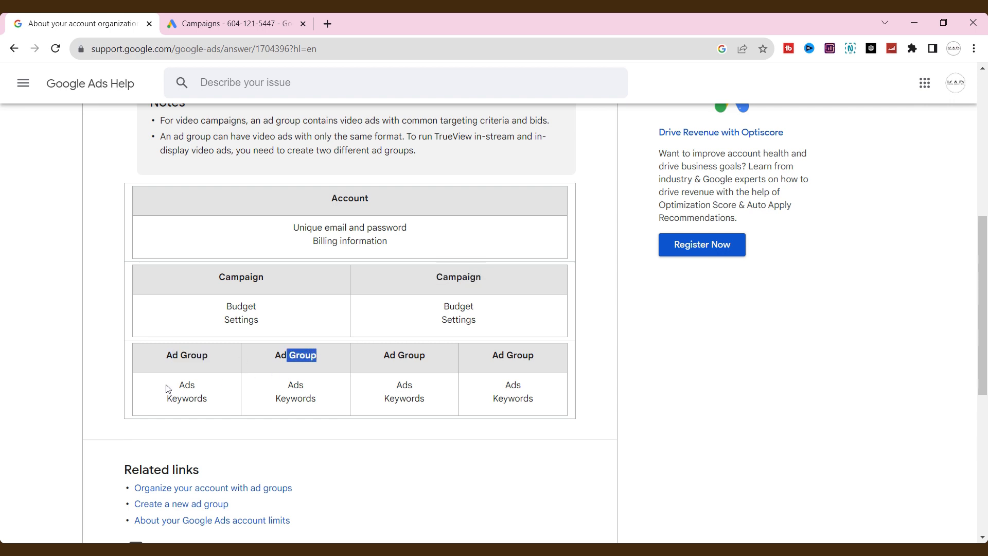
drag(168, 389, 198, 399)
drag(287, 385, 303, 400)
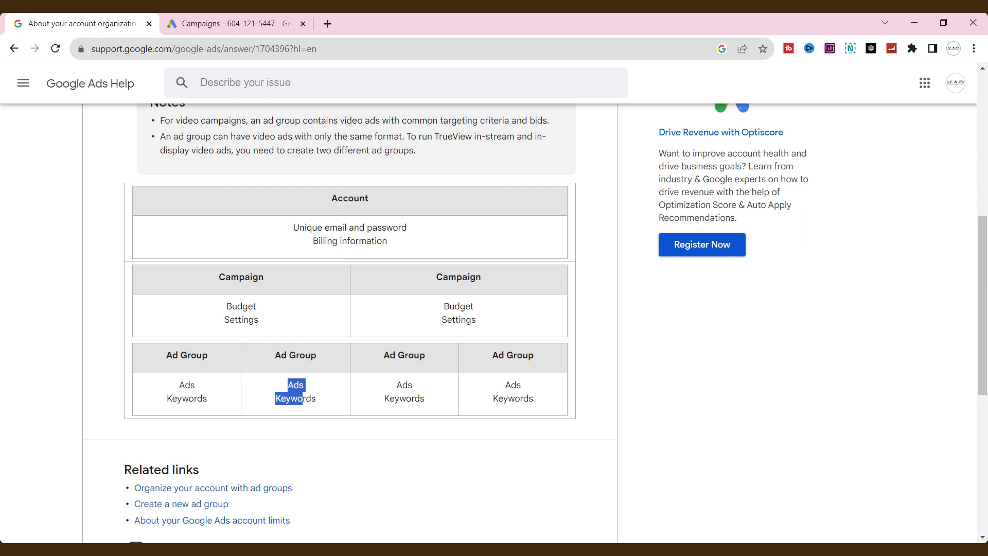
drag(396, 355, 414, 355)
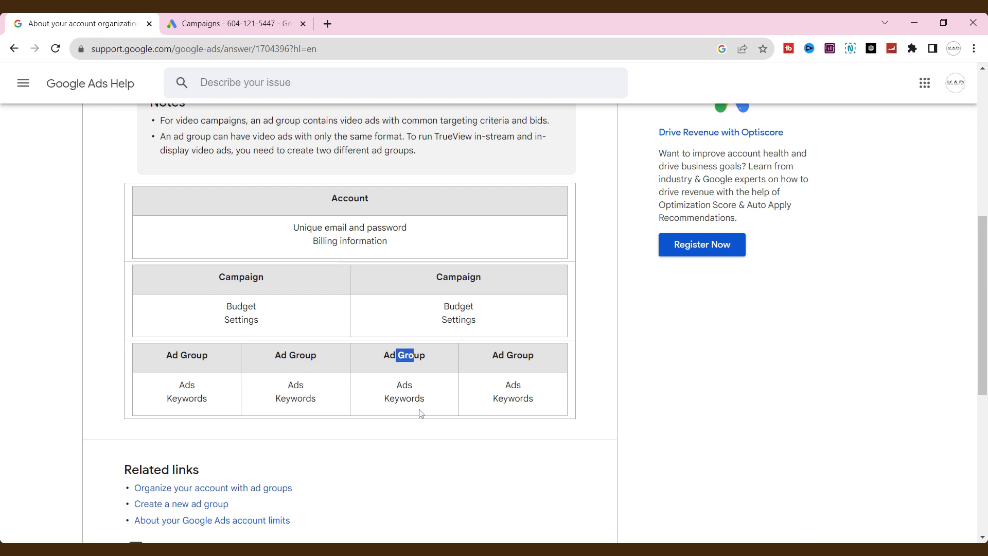
click(397, 385)
drag(390, 398, 420, 399)
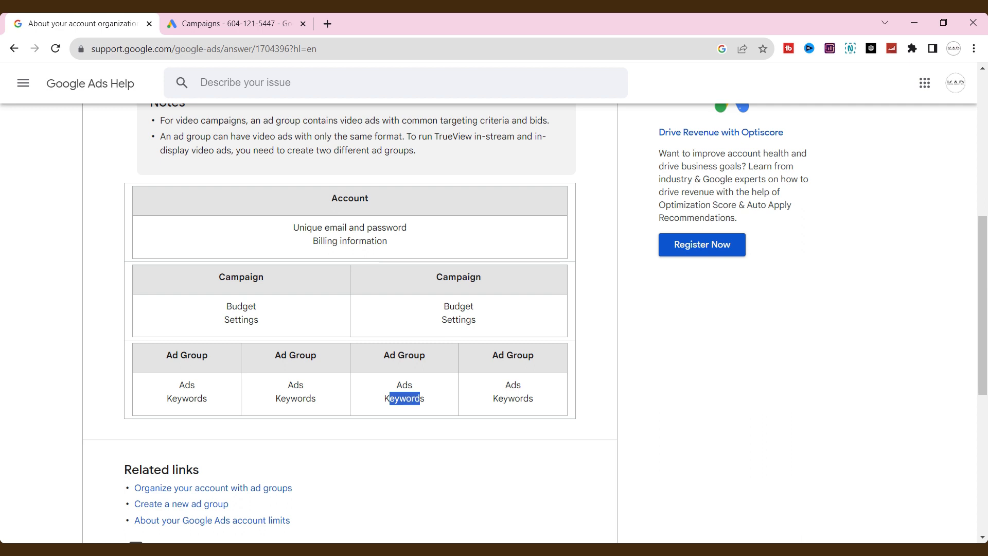
drag(506, 385, 521, 385)
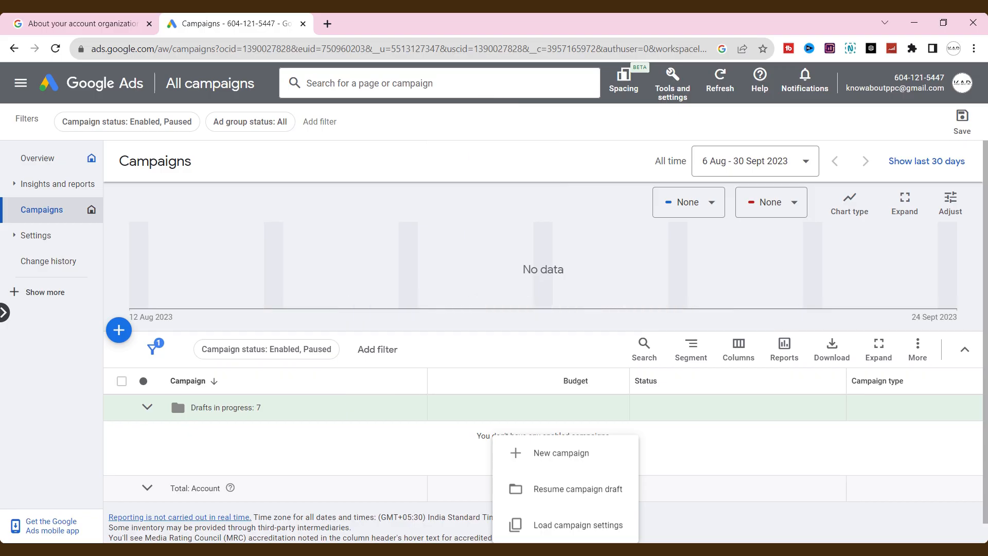
Start a new campaign in Google Ads and choose the Leads objective
click(582, 465)
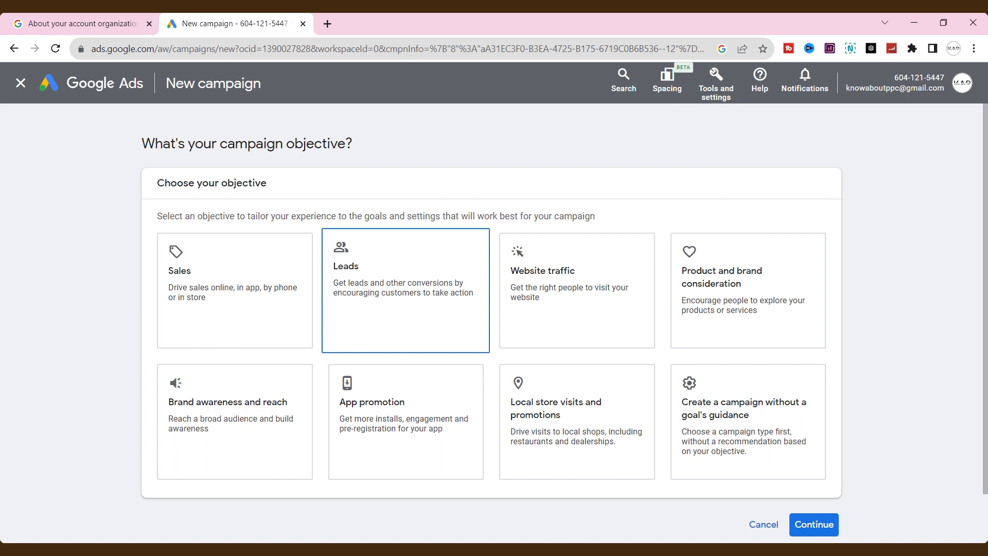
click(391, 281)
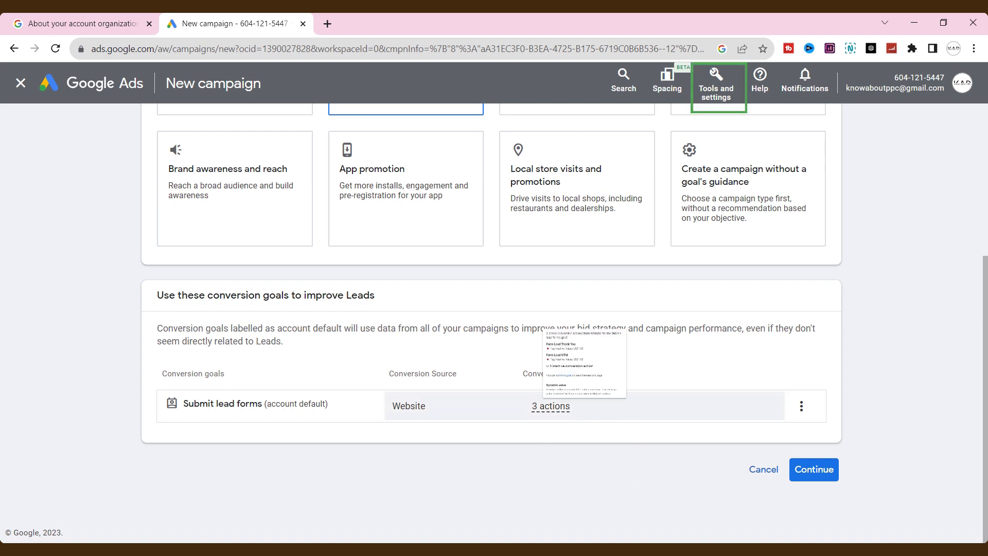
Open the account's Conversions page in a separate tab, examine its conversion actions, and return to the new campaign
click(716, 96)
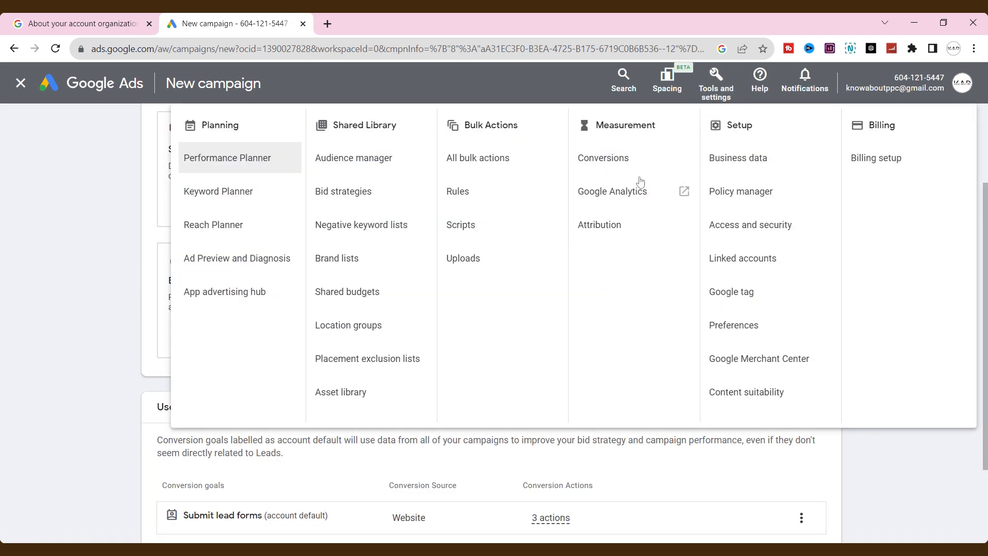
ctrl+click(619, 169)
click(391, 24)
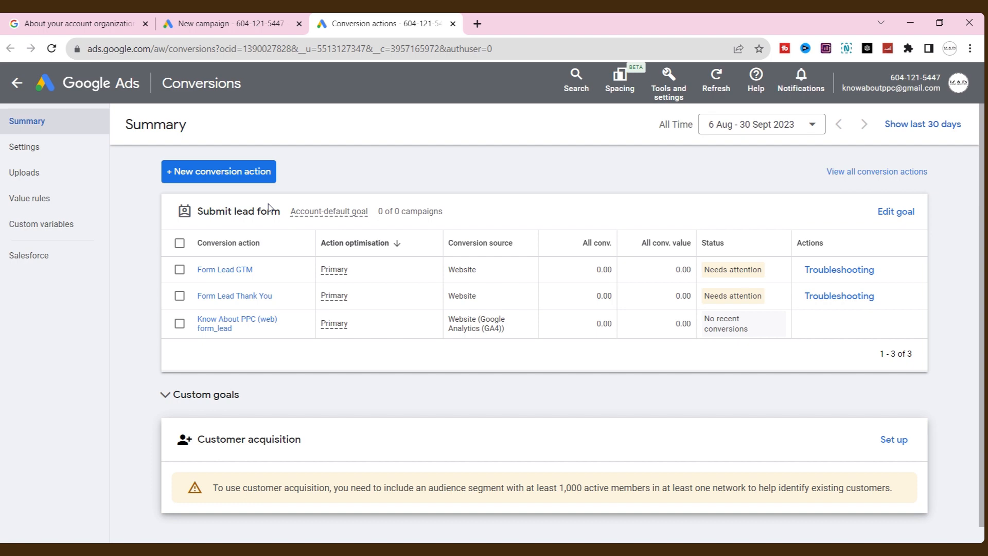
click(226, 23)
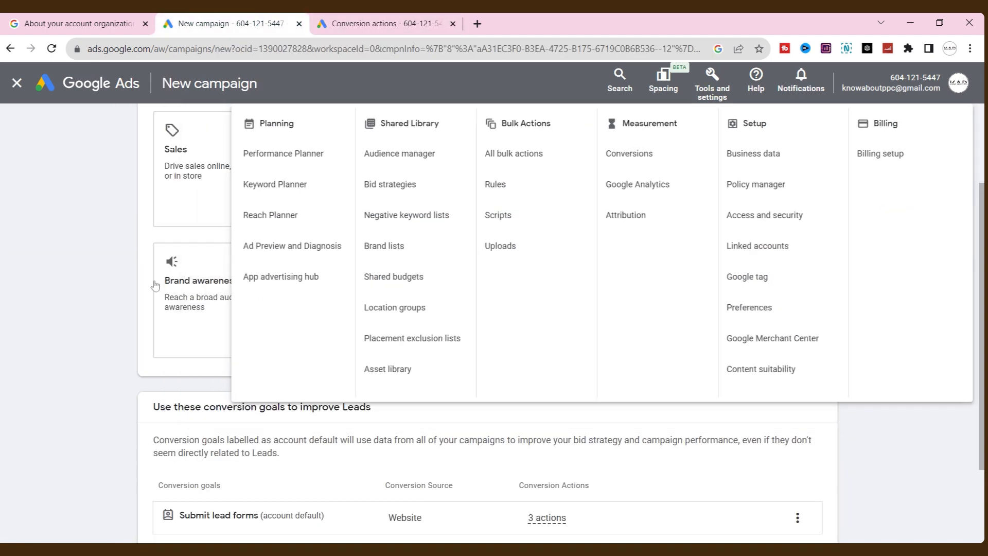
Set the campaign objective back to Leads and continue with the Submit lead forms conversion goal
click(156, 286)
scroll(95, 268, up, 5)
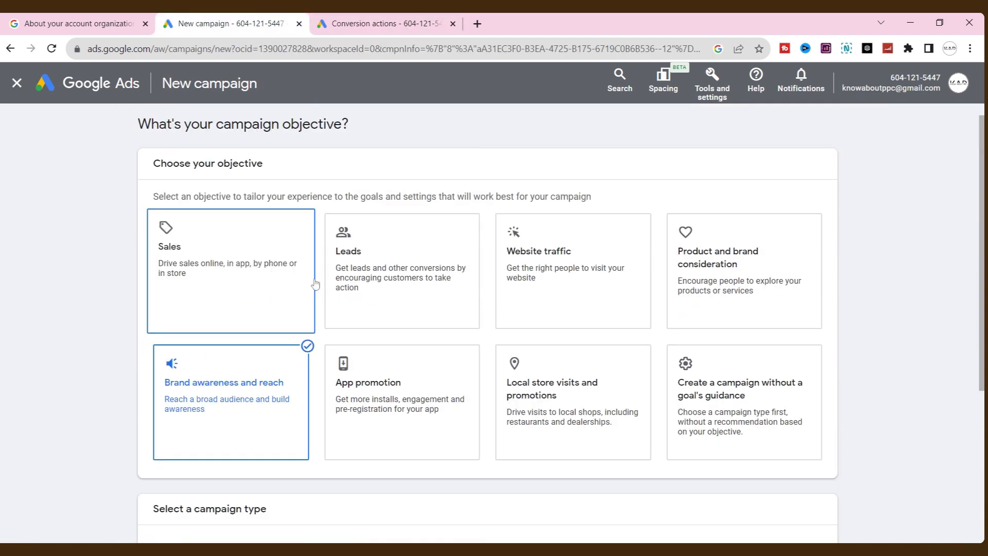
click(316, 284)
scroll(403, 153, up, 5)
click(353, 243)
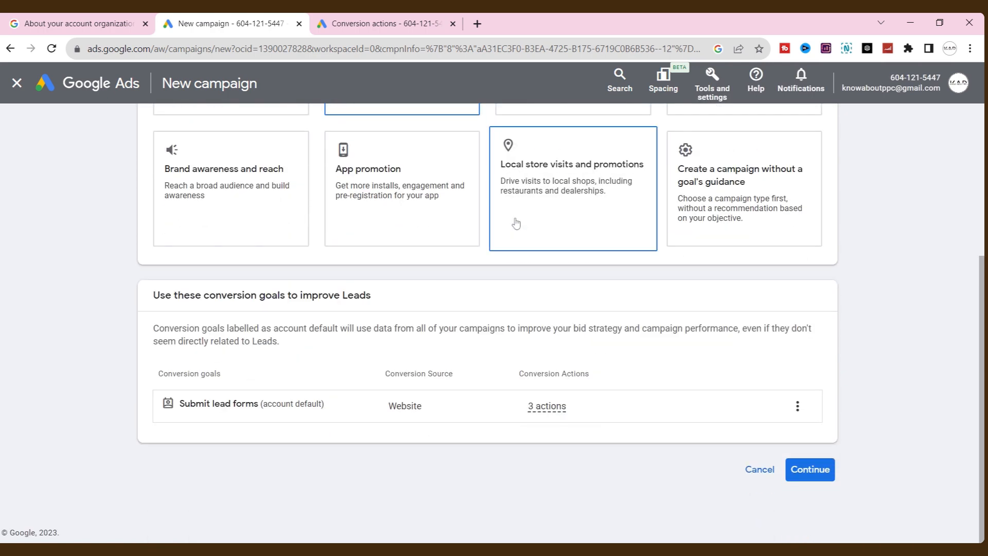
click(809, 470)
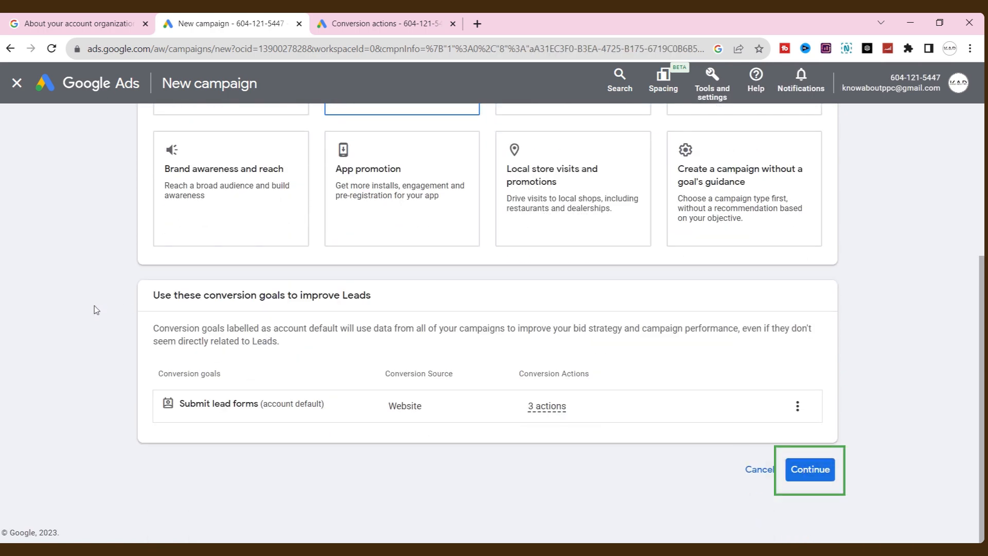
Choose Search as the campaign type
click(284, 265)
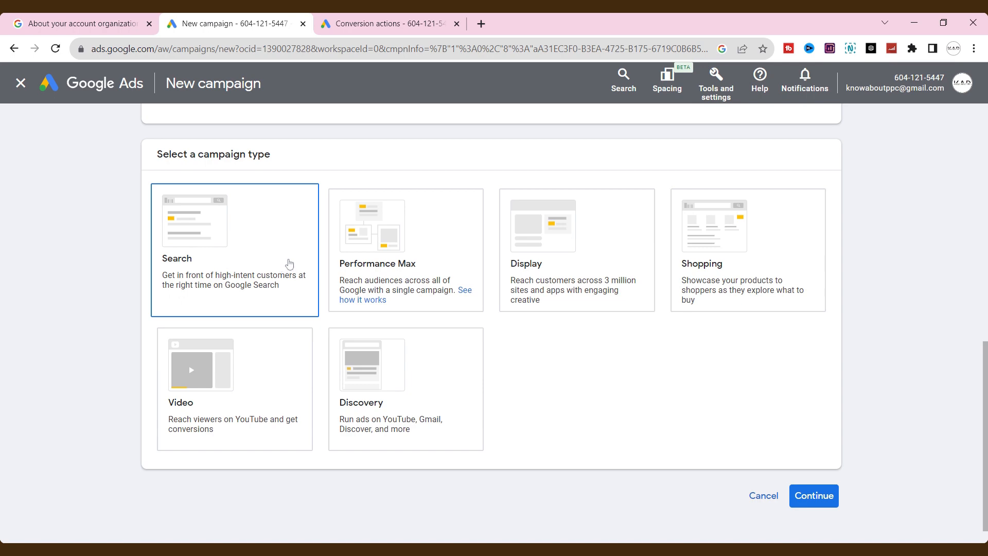
click(325, 261)
click(270, 239)
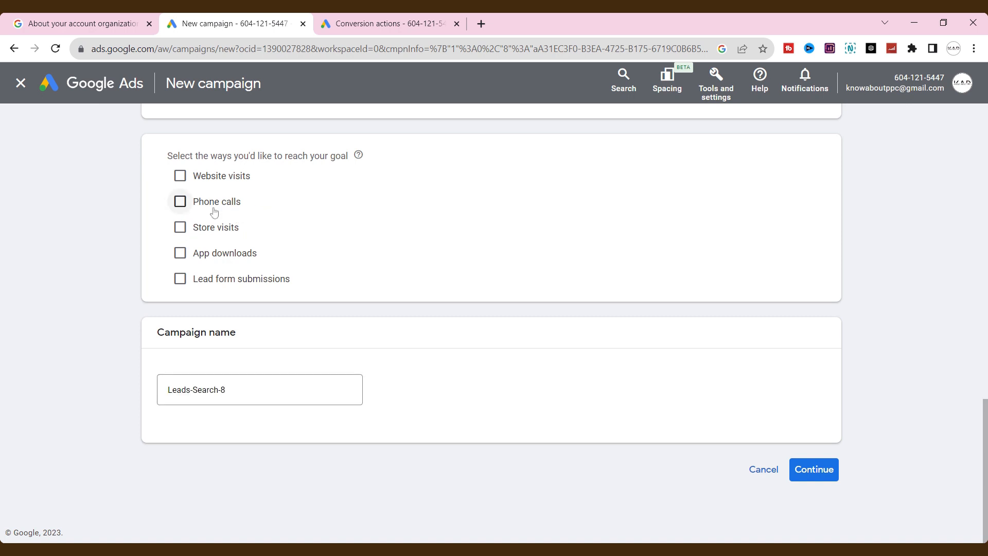
click(181, 176)
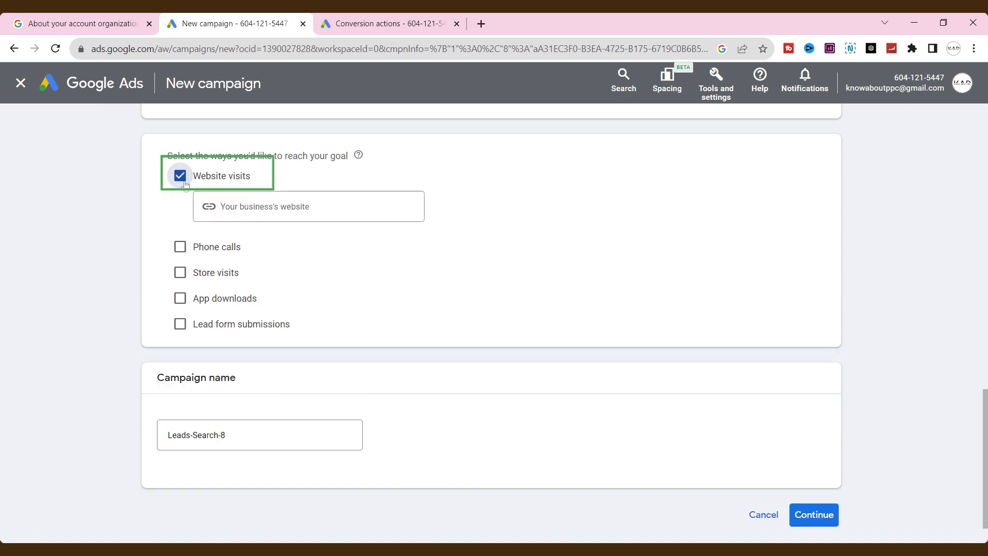
click(481, 23)
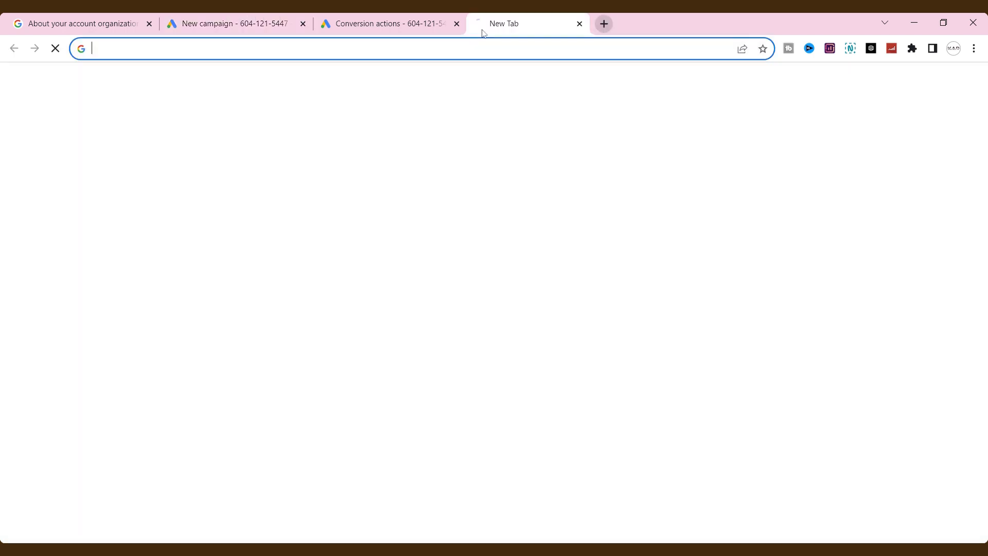
click(255, 23)
scroll(263, 63, up, 3)
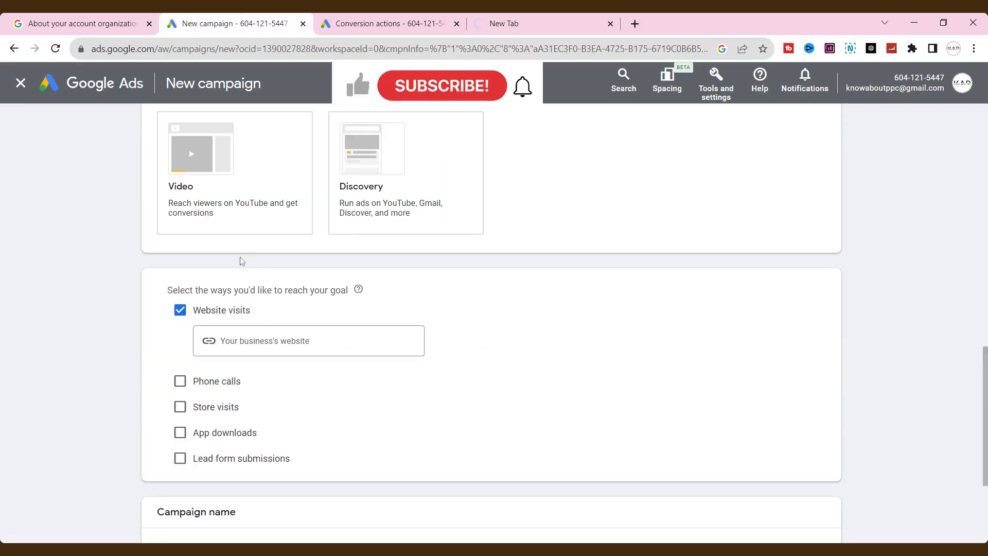
text(https://knowaboutppc.com/)
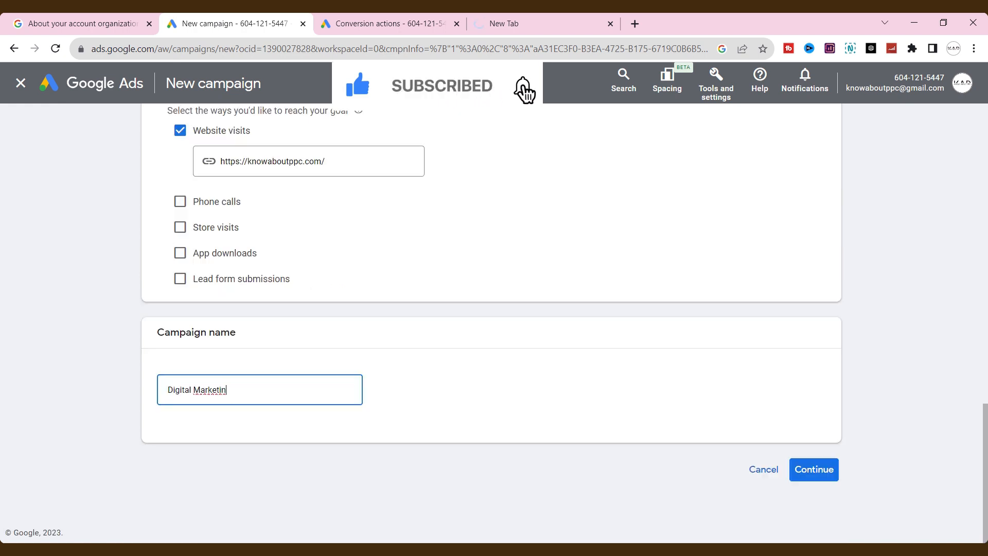
text(gital Marketing)
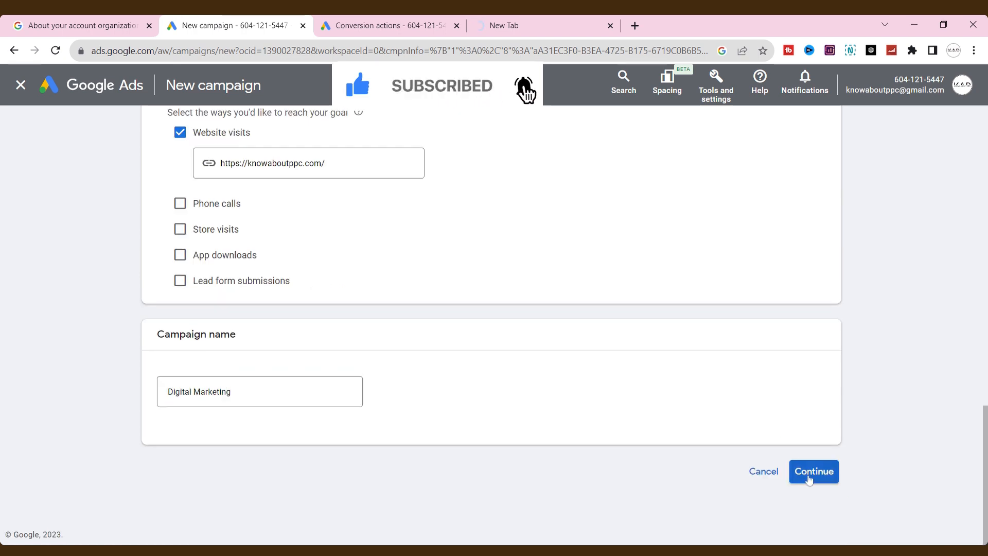
Continue with the campaign setup and start a new campaign instead of a saved draft
click(813, 470)
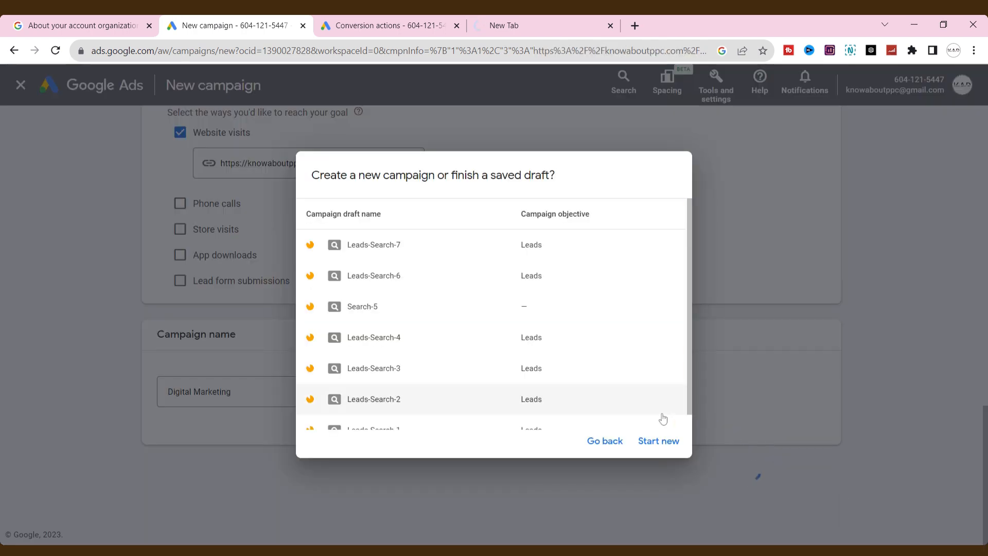
click(650, 446)
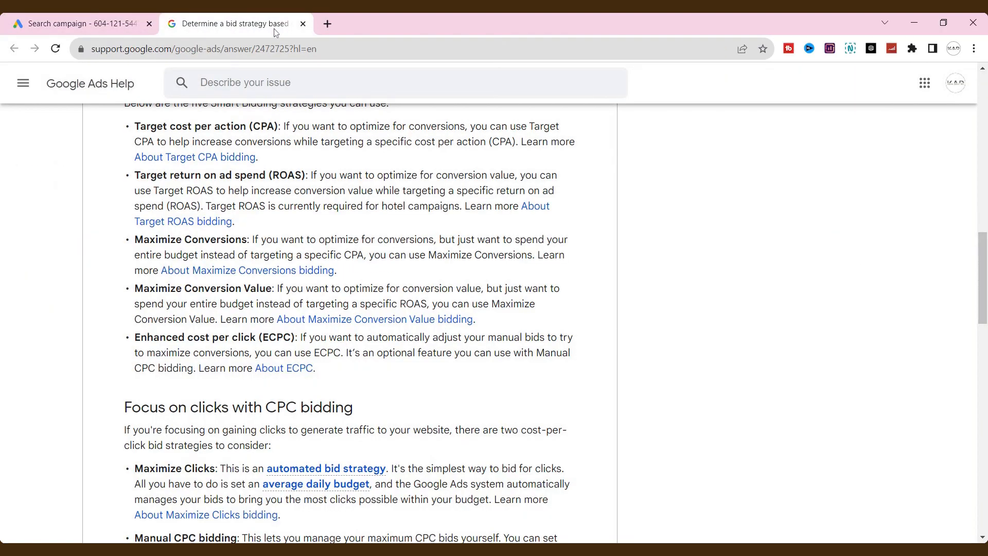
Examine the Smart Bidding and CPC bidding strategies on the Google Ads Help page, and return to the Search campaign
scroll(287, 235, up, 3)
scroll(287, 238, down, 1)
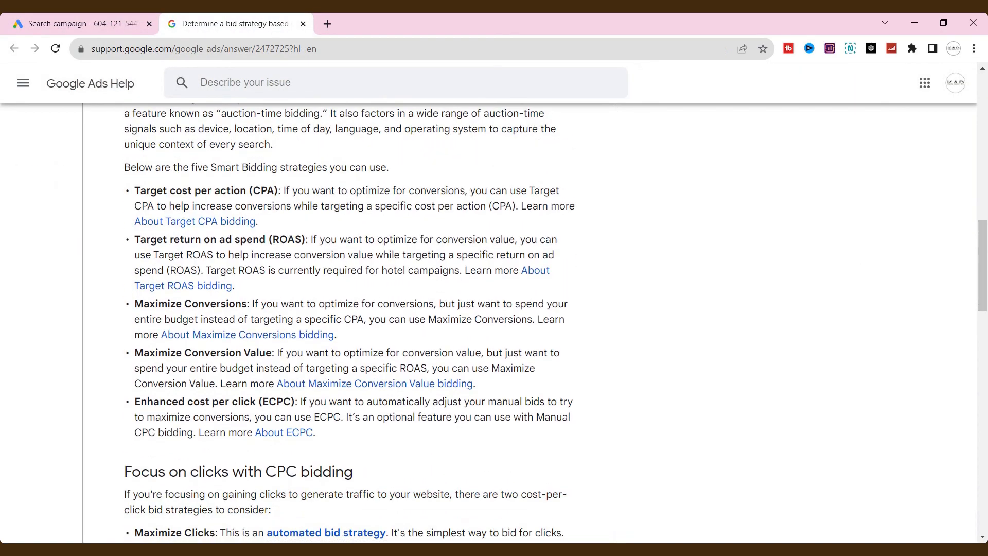
drag(171, 190, 235, 191)
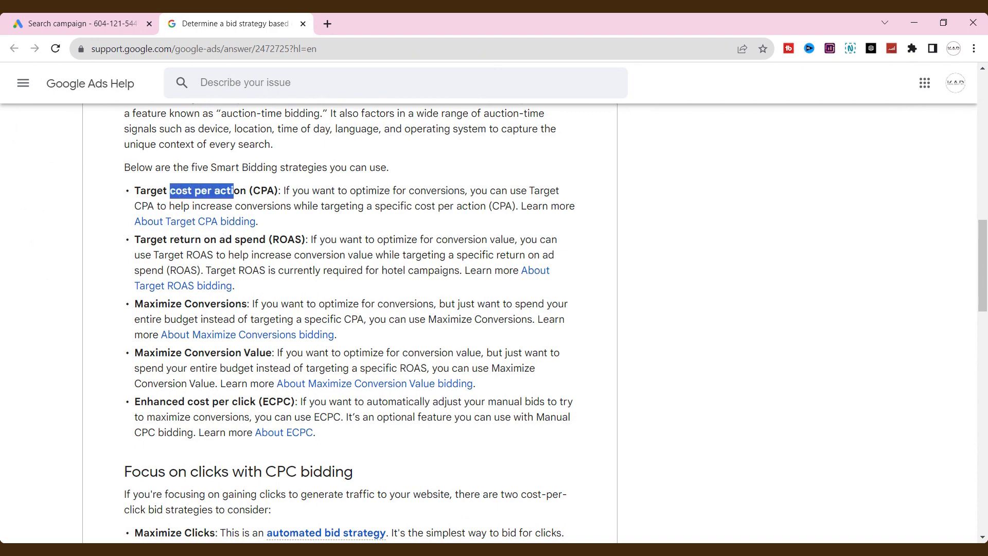
drag(179, 239, 210, 239)
scroll(210, 239, down, 2)
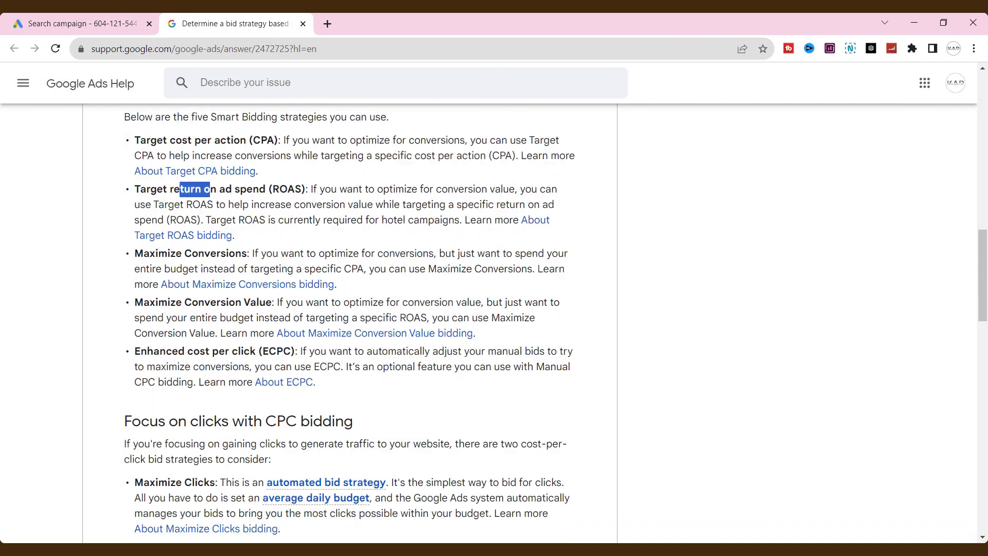
drag(144, 474, 231, 474)
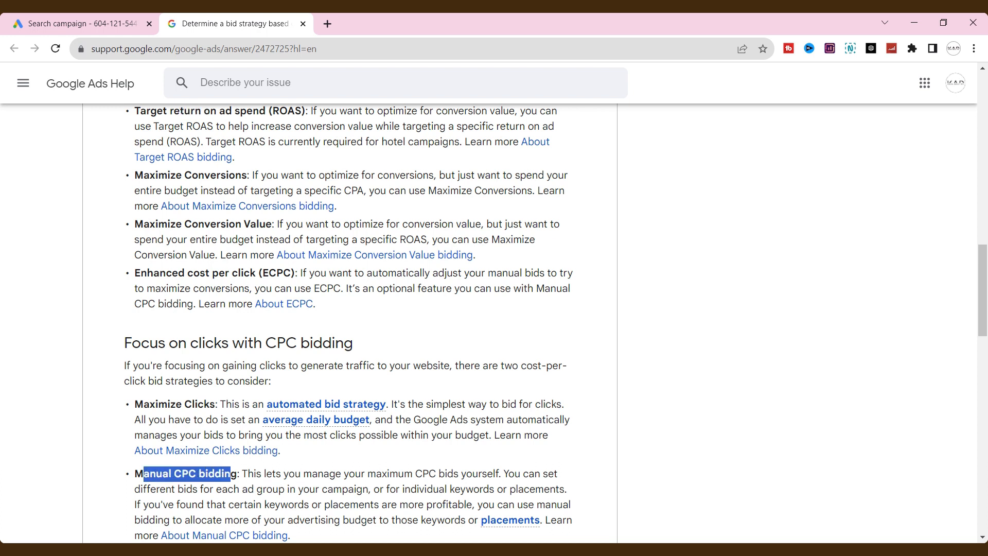
scroll(378, 470, down, 1)
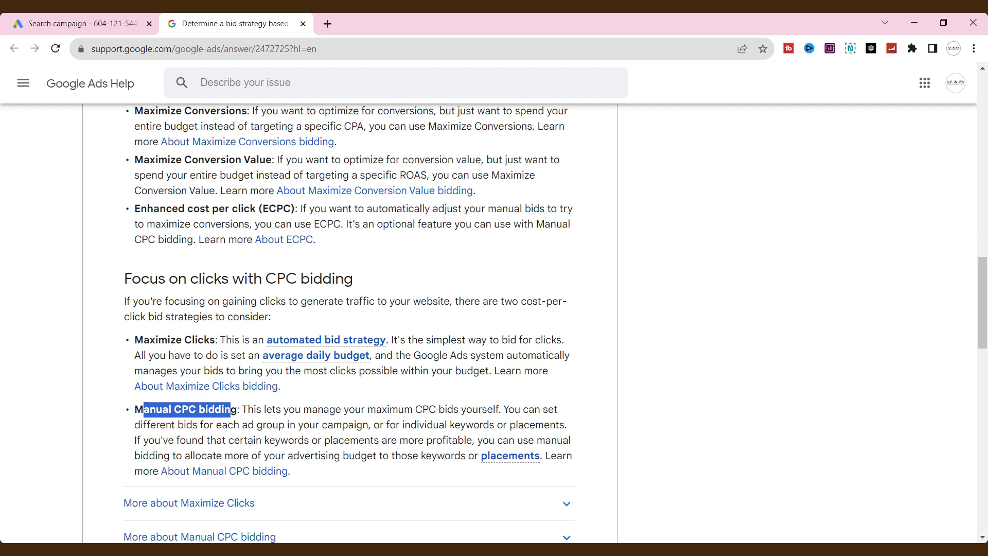
click(378, 471)
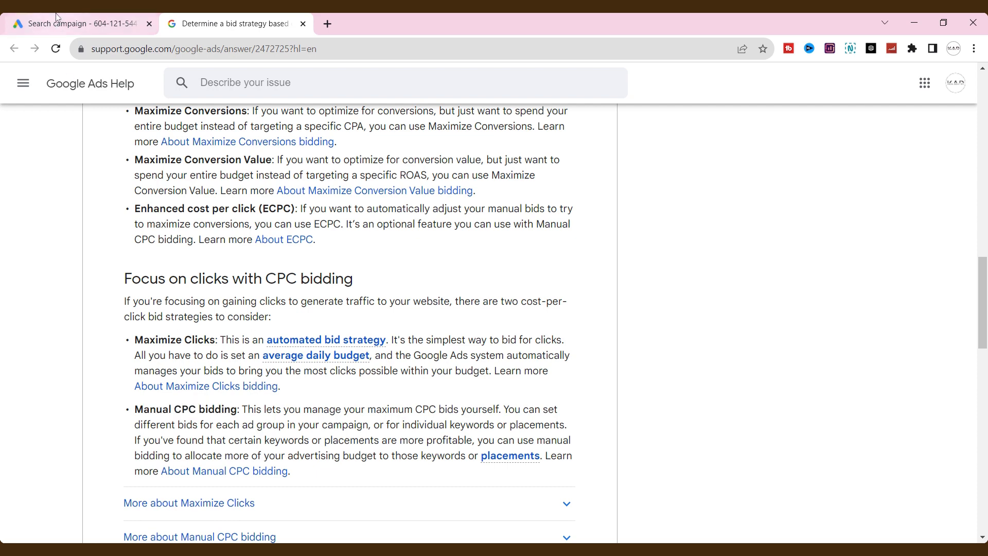
click(80, 23)
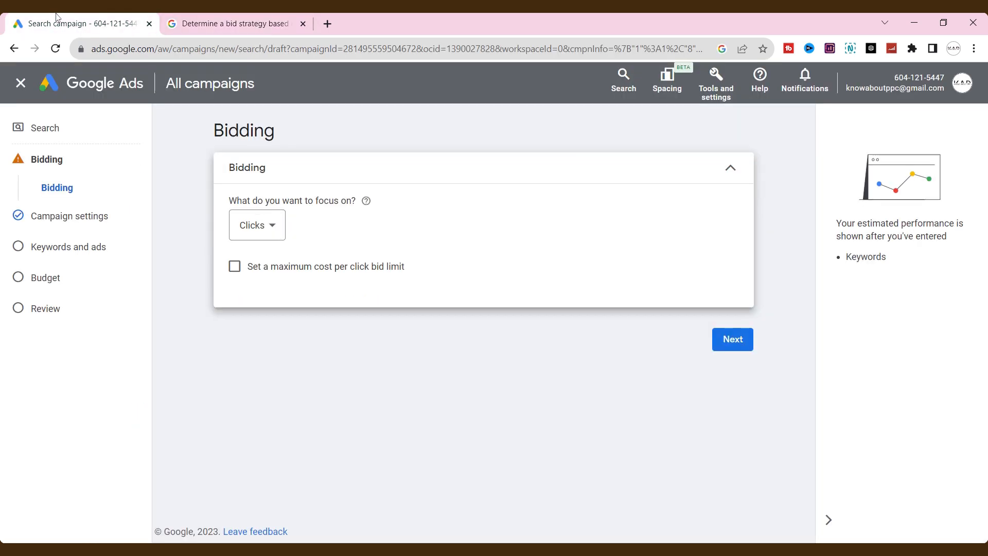
Set the bidding focus to Clicks without a maximum cost per click limit, and continue to the campaign settings
click(271, 229)
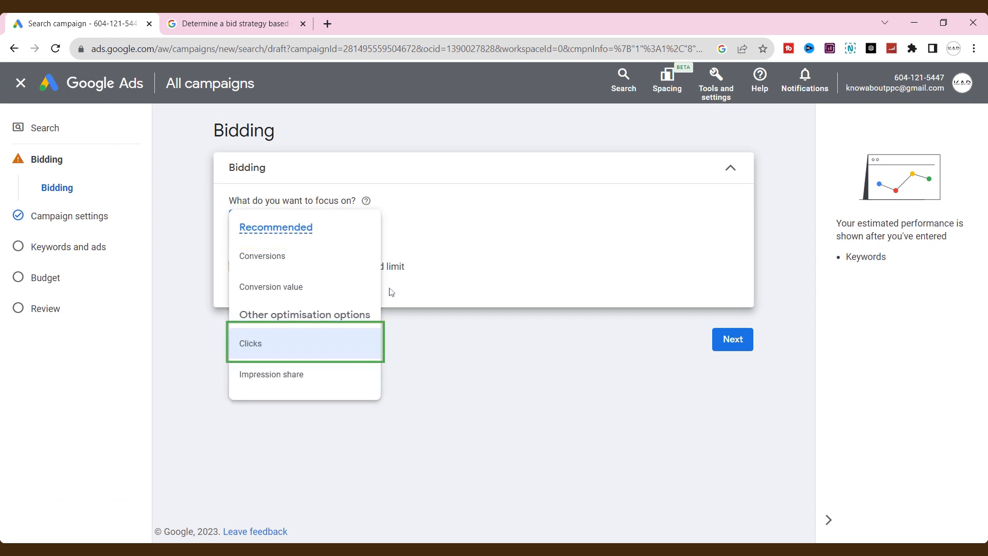
click(334, 342)
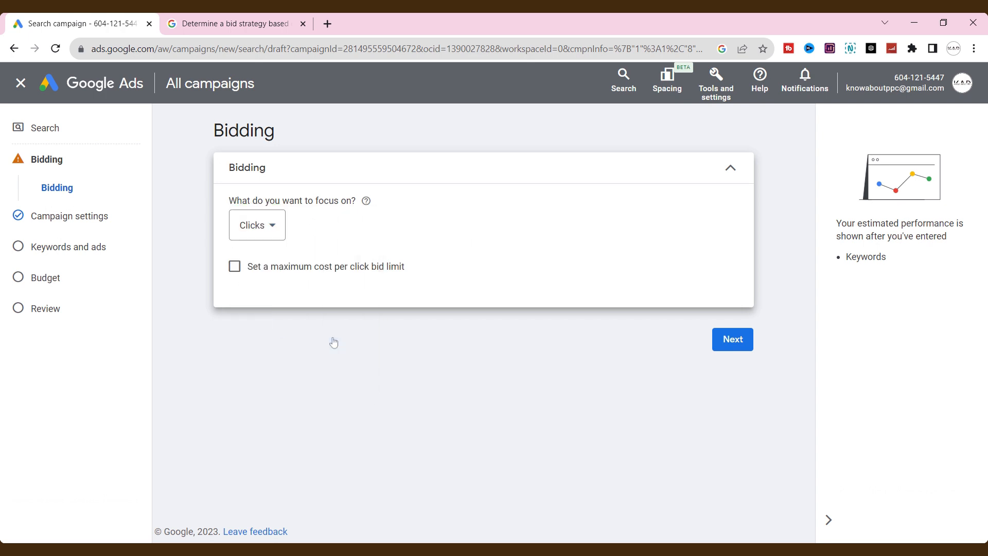
click(736, 342)
click(732, 344)
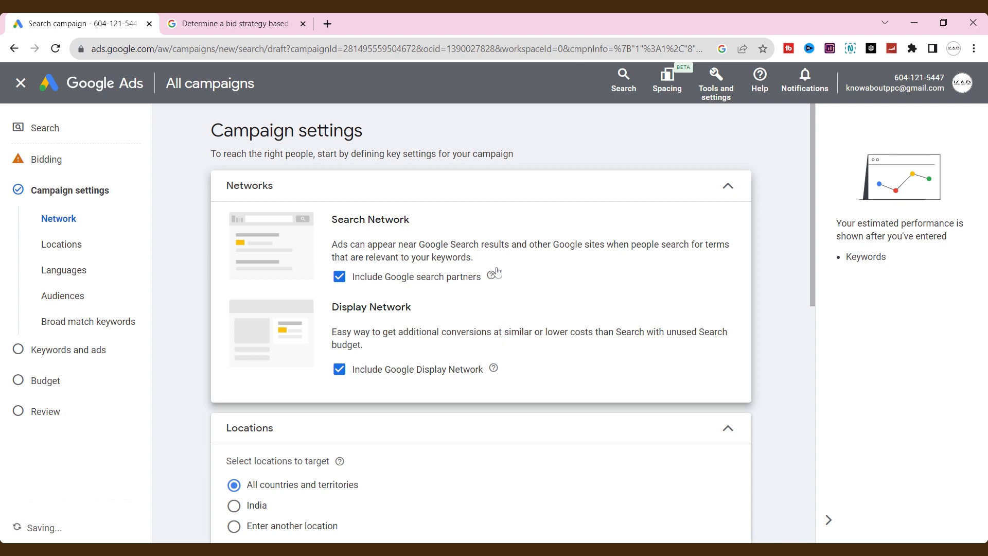
Exclude Google search partners and the Google Display Network from the campaign's networks
scroll(497, 273, down, 2)
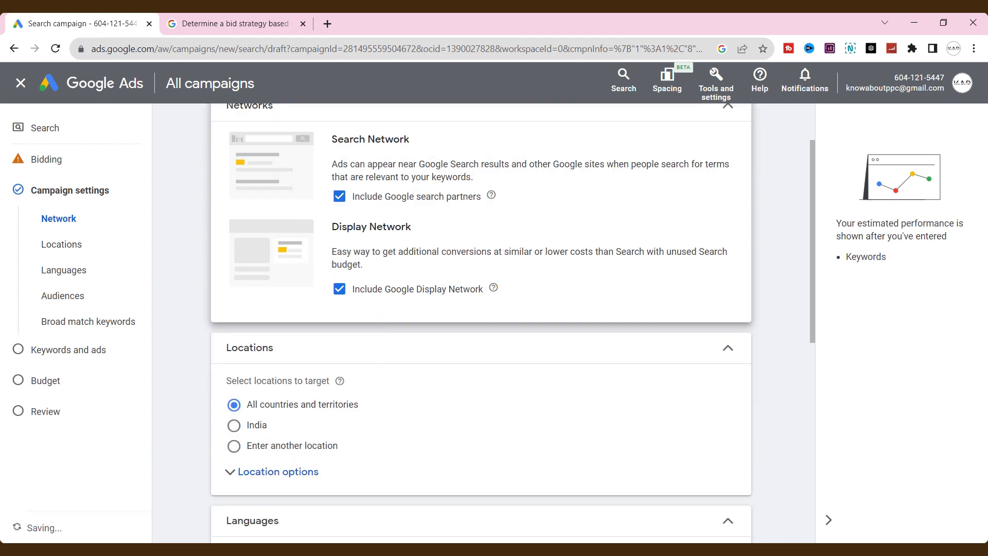
drag(419, 164, 522, 164)
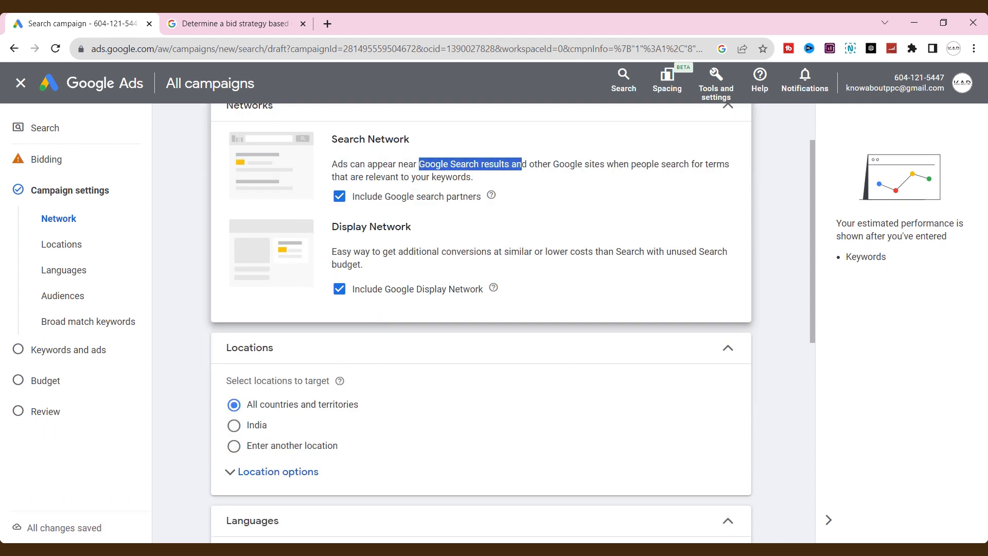
click(522, 164)
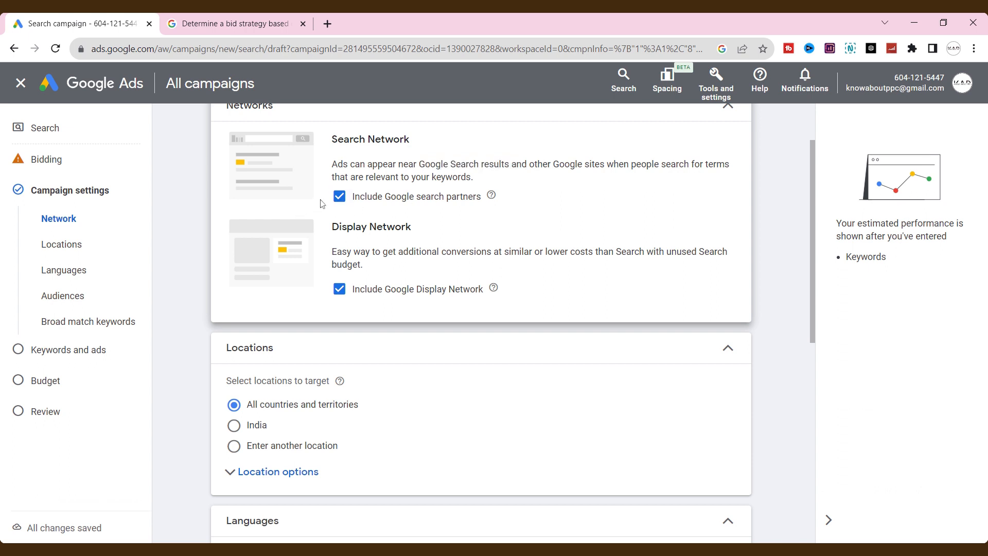
click(339, 291)
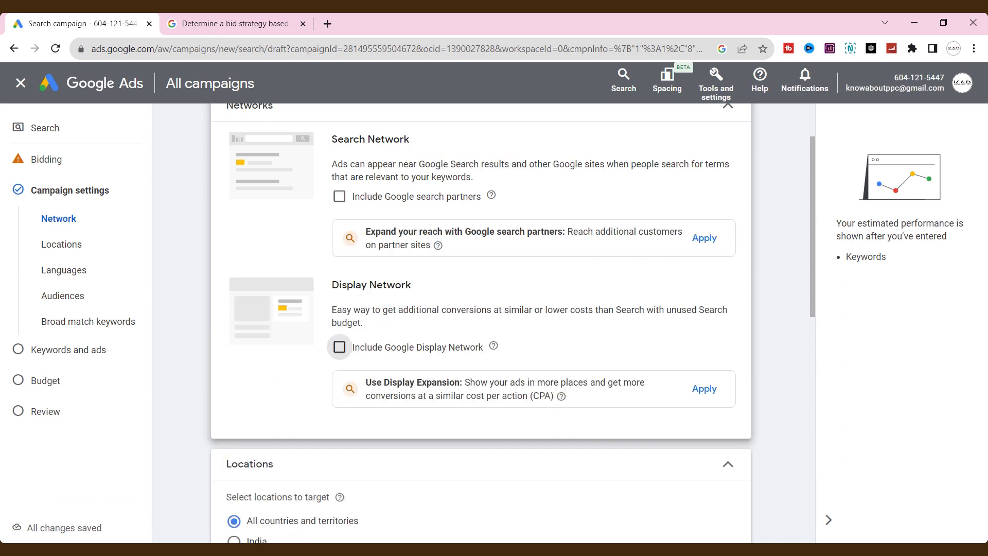
Target the United States as the campaign's location and expand the location options
click(317, 406)
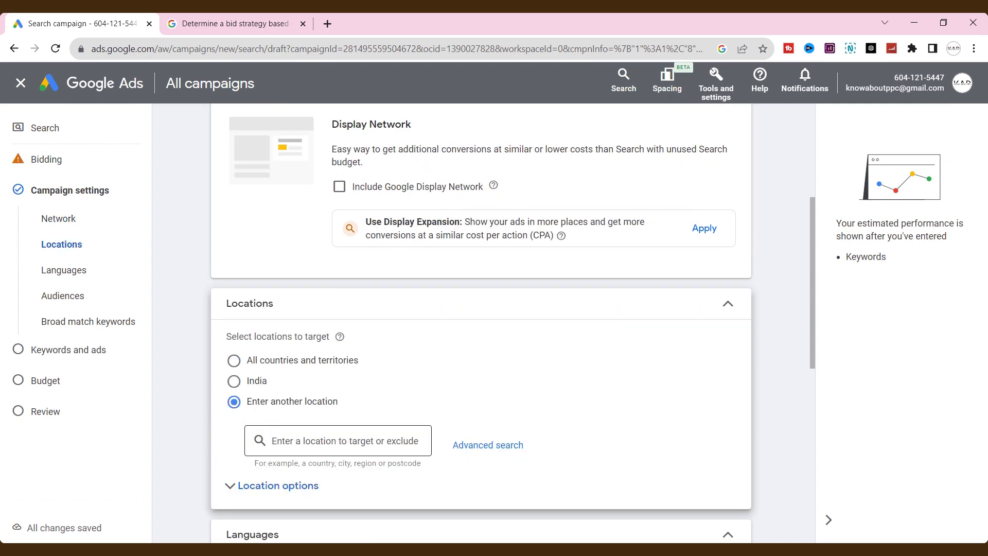
click(338, 440)
text(united)
click(601, 216)
scroll(329, 453, down, 1)
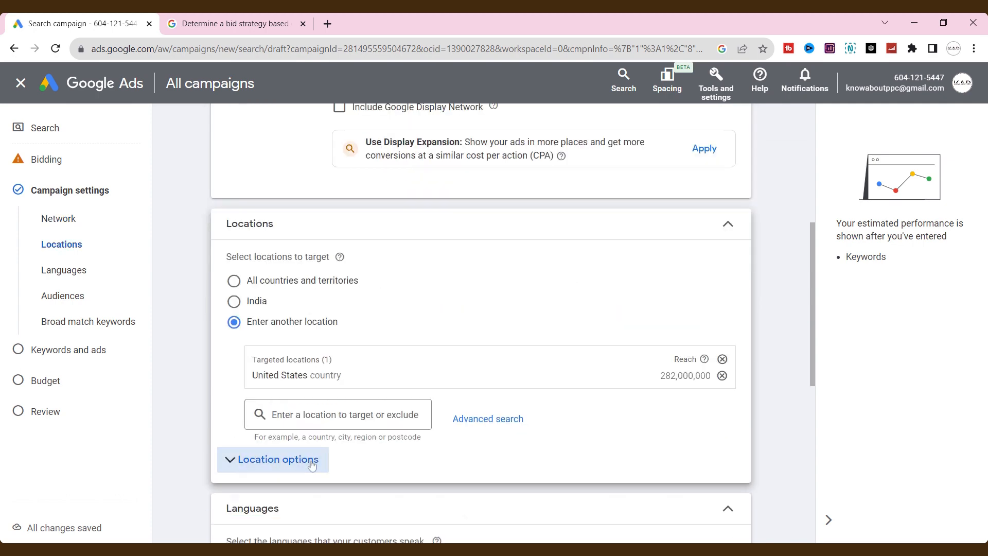
click(311, 462)
scroll(379, 382, down, 2)
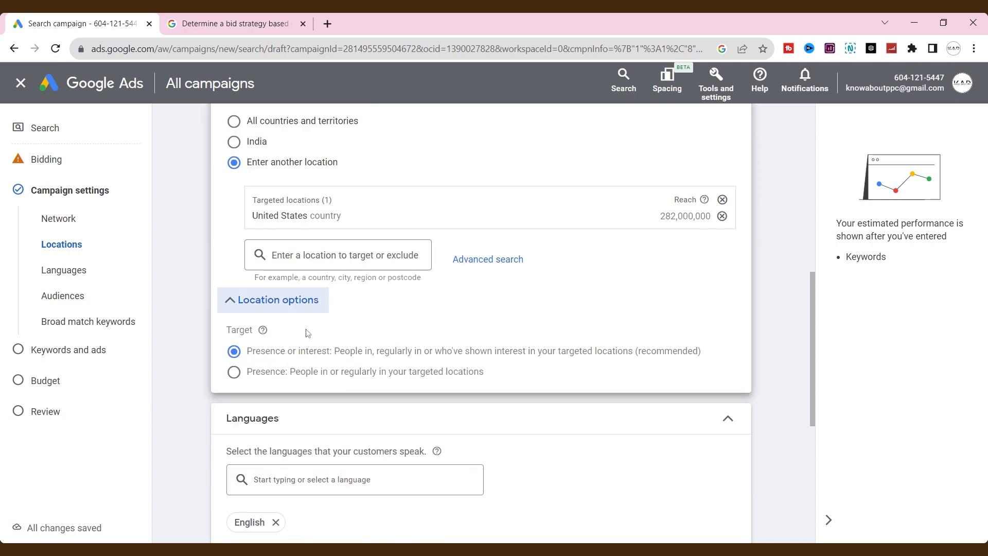
Examine the language setting, the audience segment categories, the targeting setting and the broad match keyword options
scroll(335, 300, down, 3)
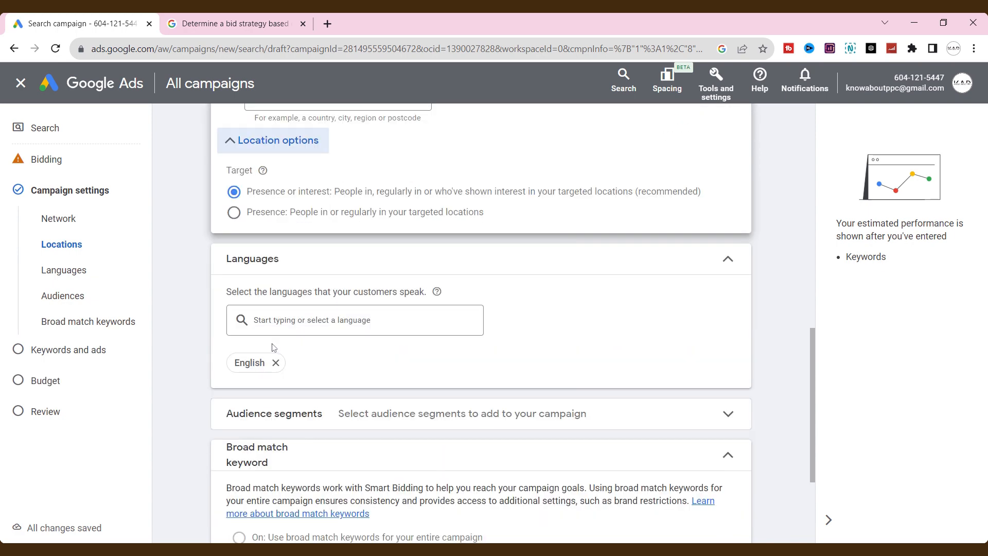
click(615, 414)
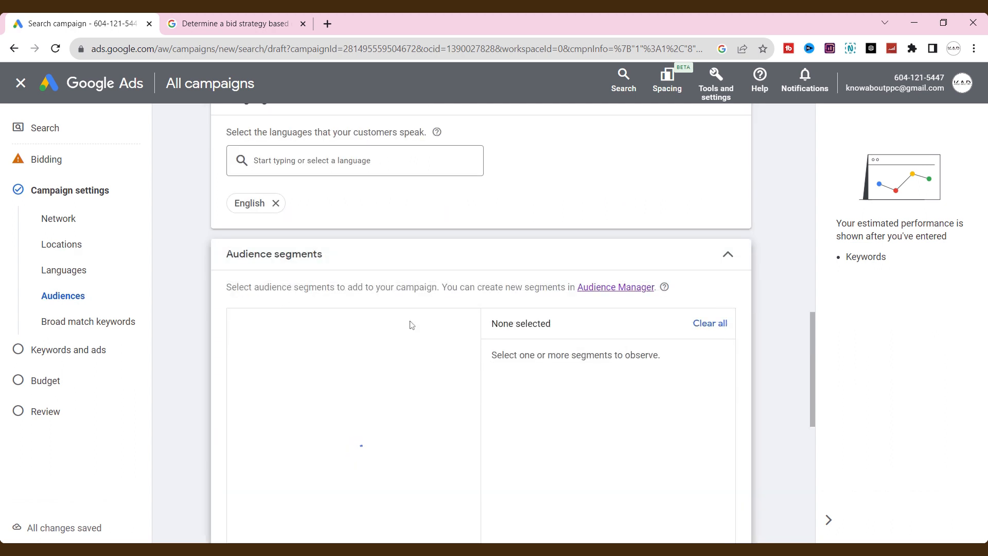
scroll(411, 321, down, 1)
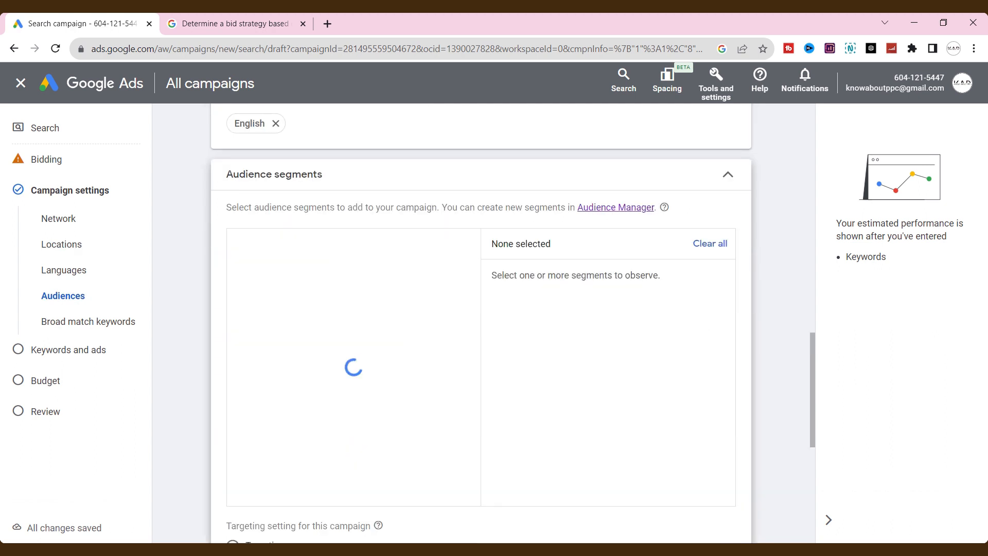
scroll(412, 325, down, 1)
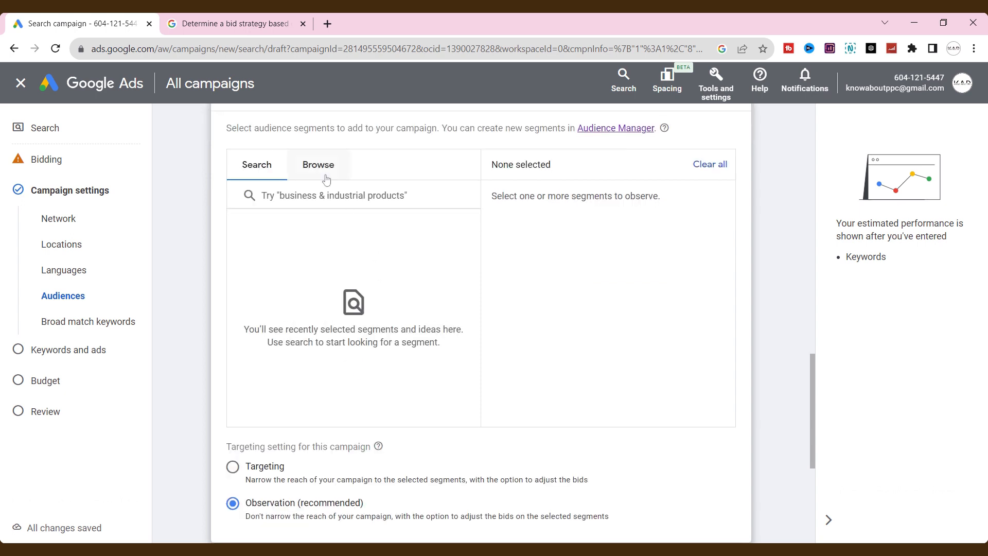
click(325, 177)
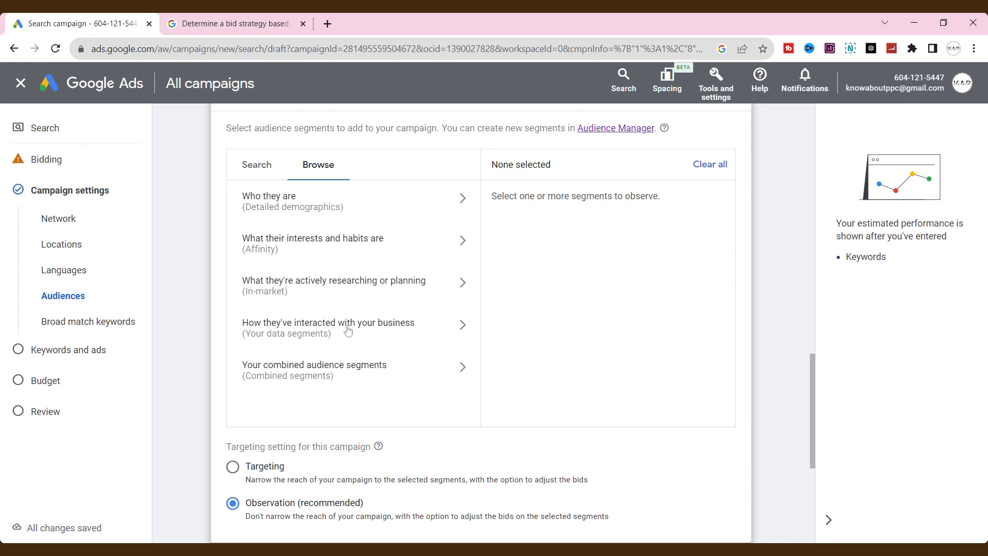
scroll(349, 331, down, 3)
scroll(349, 329, down, 2)
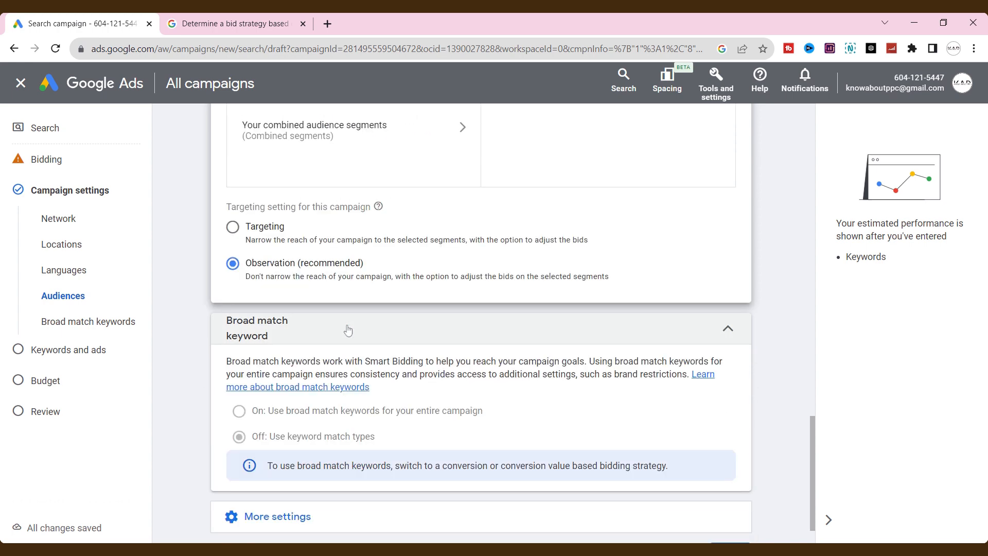
scroll(348, 330, down, 1)
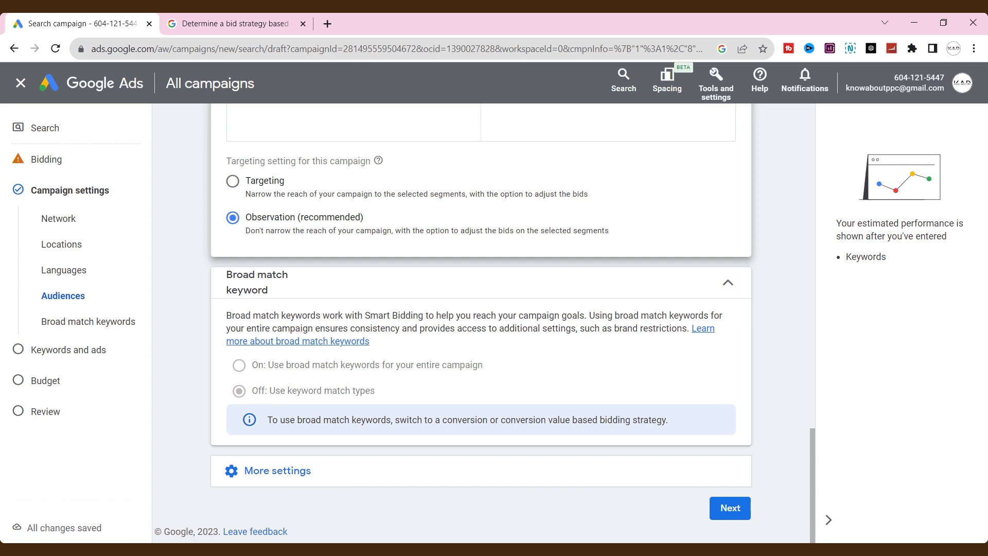
Expand the additional campaign settings and examine the start and end date options
click(351, 469)
scroll(461, 294, down, 2)
scroll(461, 293, down, 2)
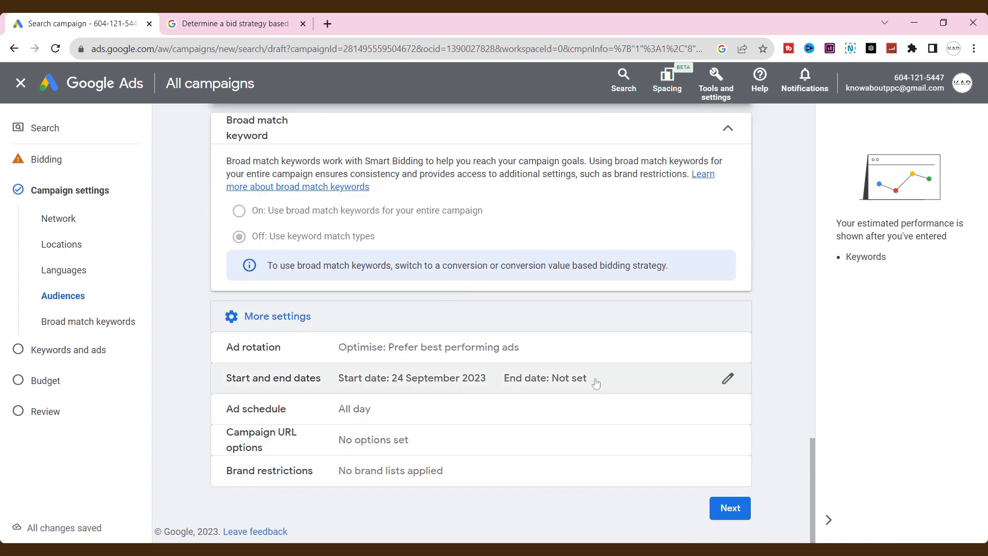
click(726, 382)
scroll(366, 414, down, 4)
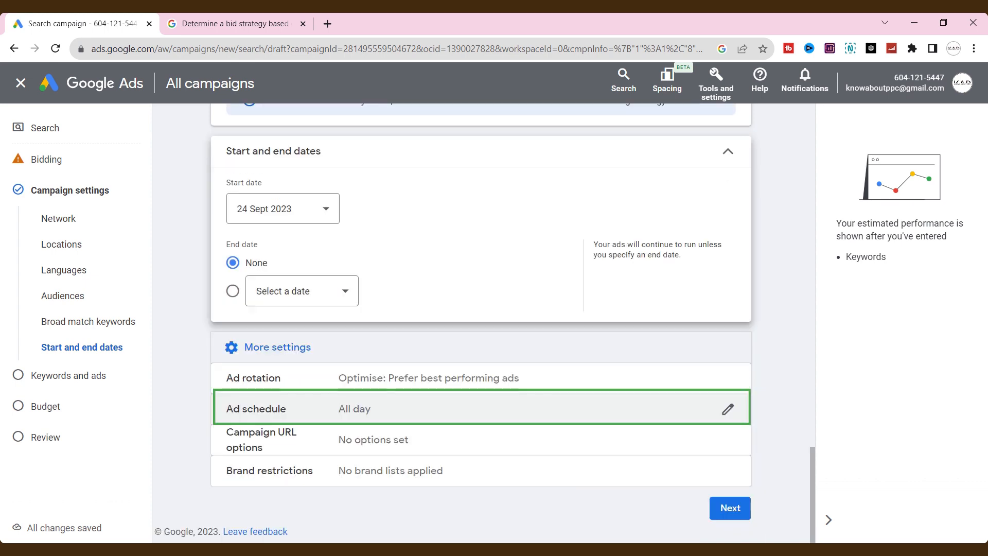
Set the ad schedule to all days from 09:00 to 22:00 and continue to the keywords and ads
click(728, 408)
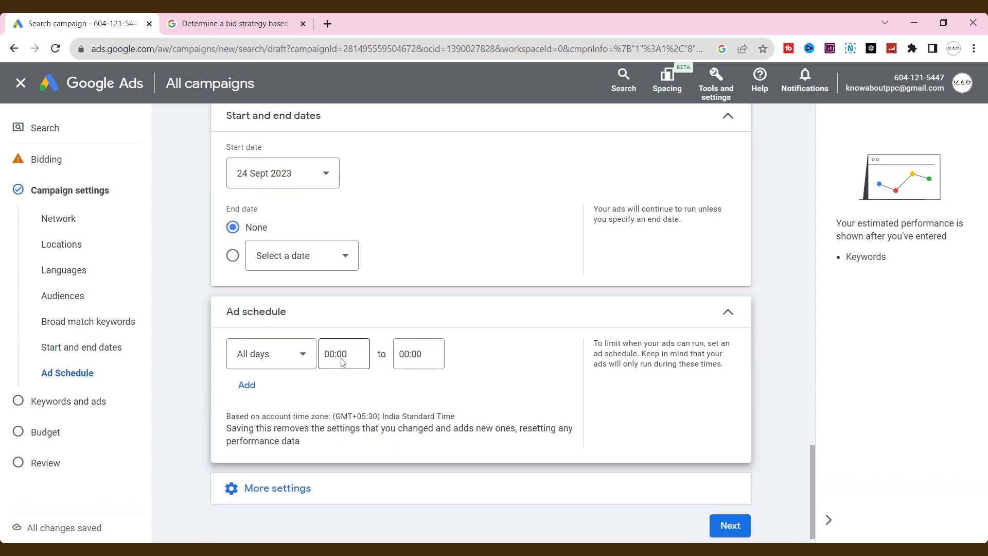
scroll(343, 355, down, 1)
click(344, 337)
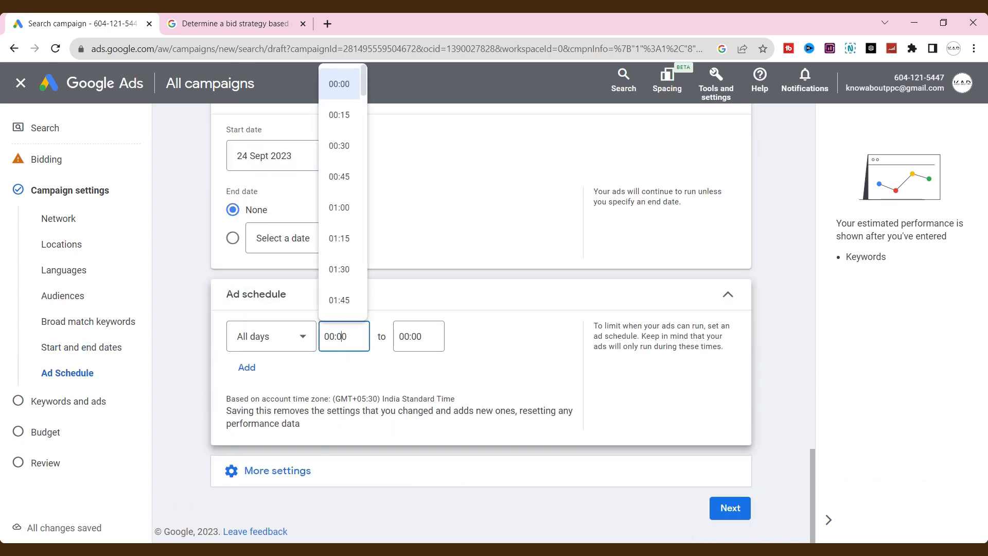
scroll(344, 226, down, 4)
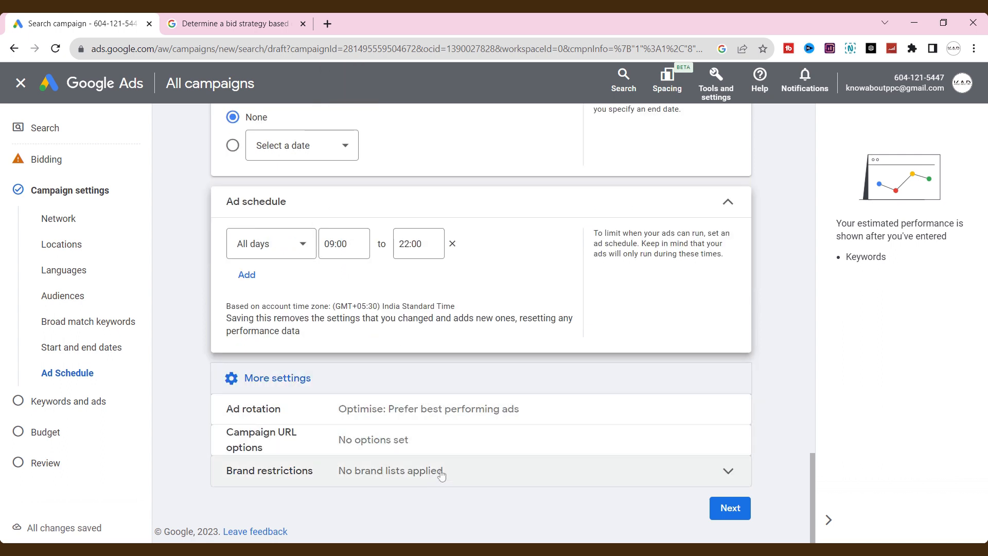
click(731, 508)
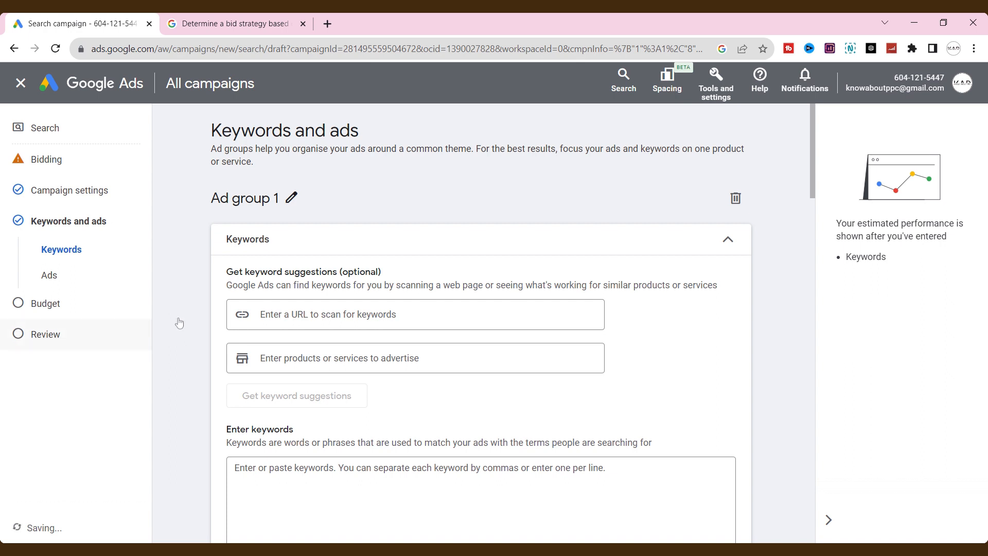
scroll(481, 319, down, 1)
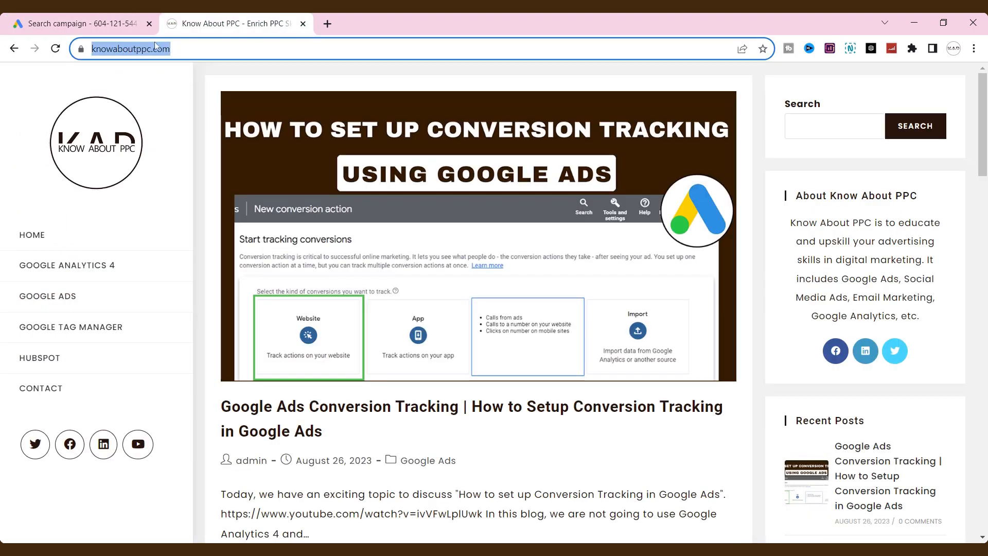
click(105, 18)
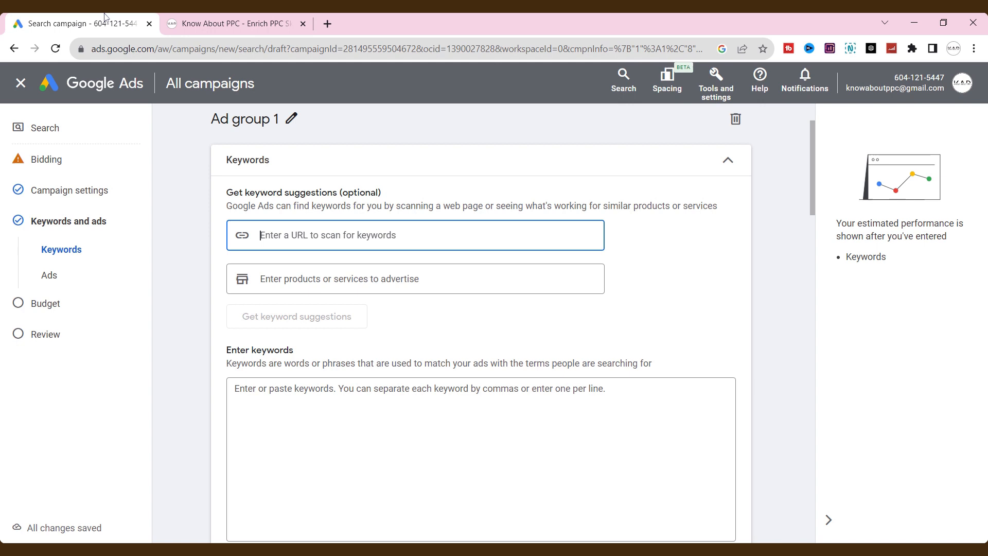
click(316, 227)
text(https://knowaboutppc.com/)
click(339, 326)
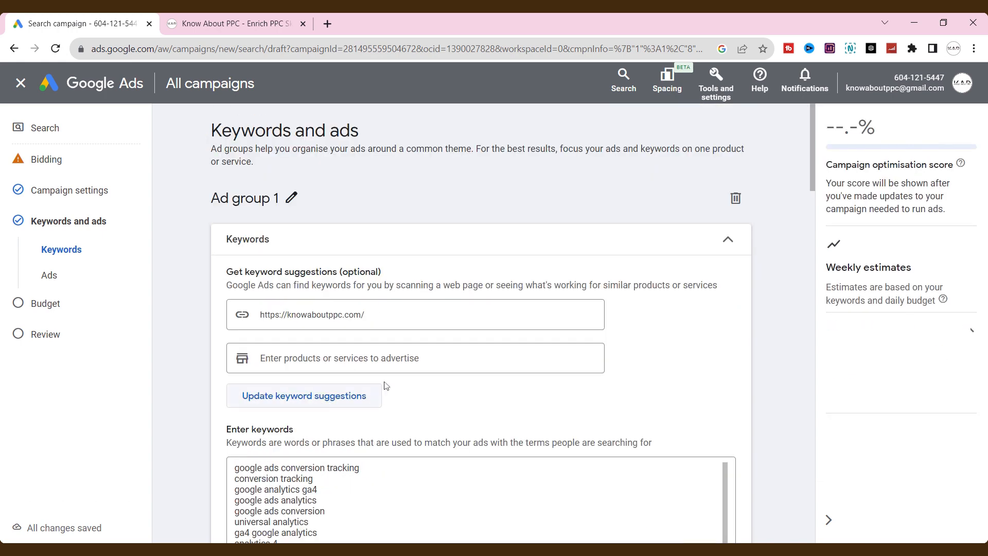
Examine the full list of suggested keywords for Ad group 1 and the match type notes below it
scroll(481, 411, up, 2)
scroll(481, 376, down, 5)
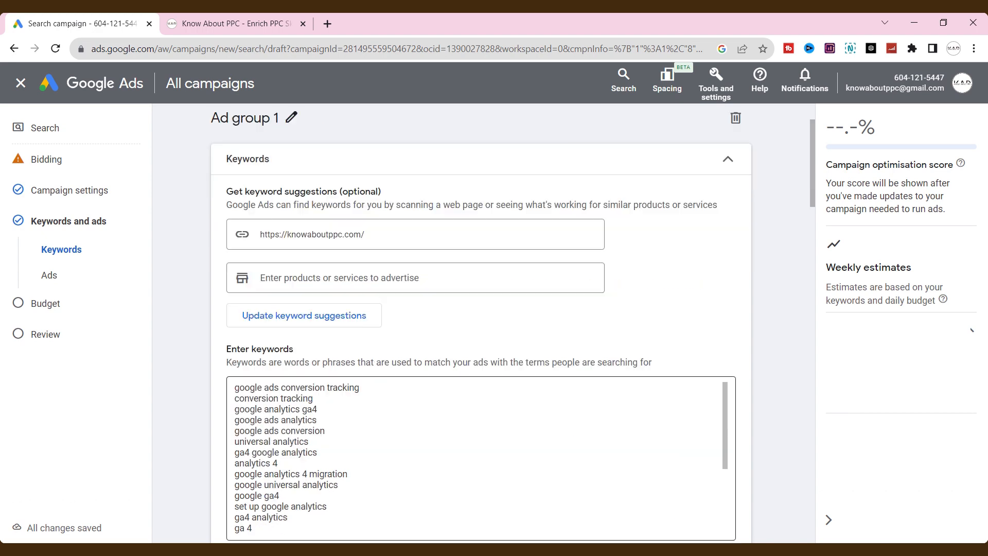
scroll(481, 376, up, 2)
scroll(481, 376, down, 3)
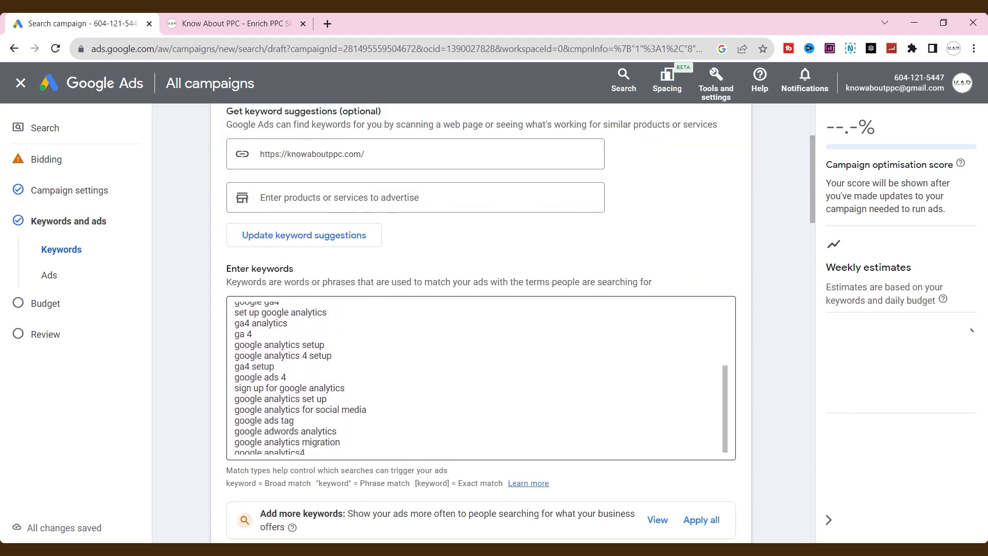
scroll(481, 376, up, 3)
scroll(411, 402, down, 2)
scroll(412, 402, up, 3)
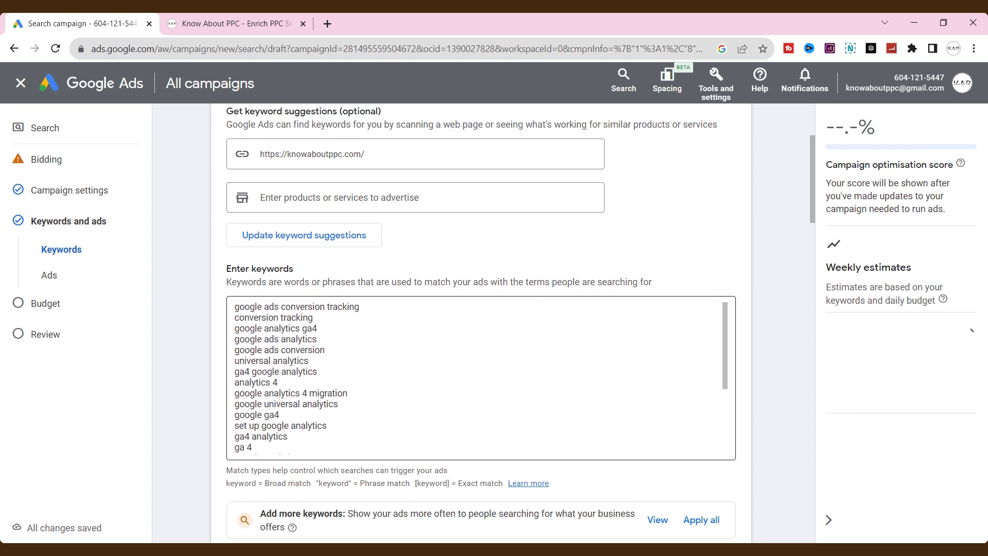
scroll(412, 402, down, 2)
scroll(412, 314, down, 2)
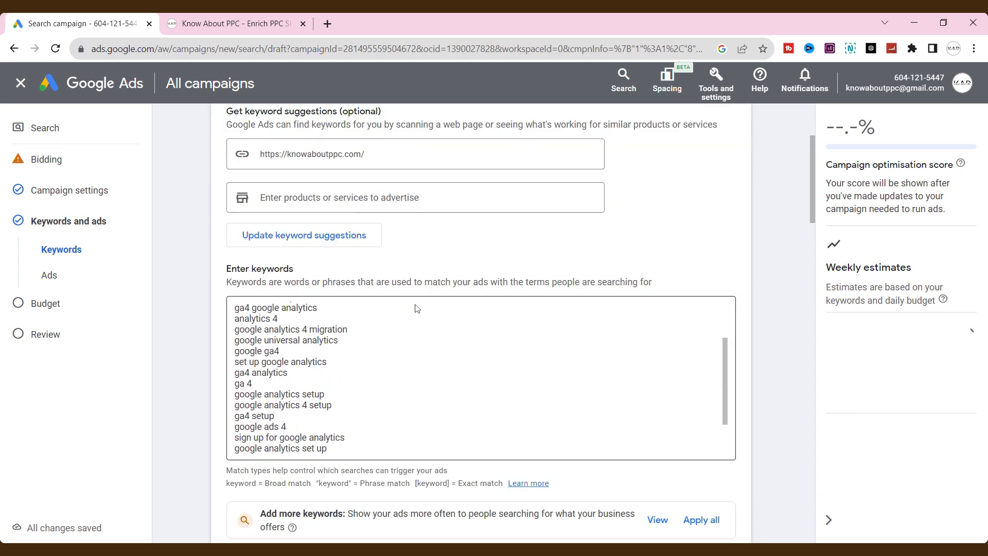
Open Keyword Planner, discover new keywords for "digital marketing agency" and look through the keyword ideas
click(721, 91)
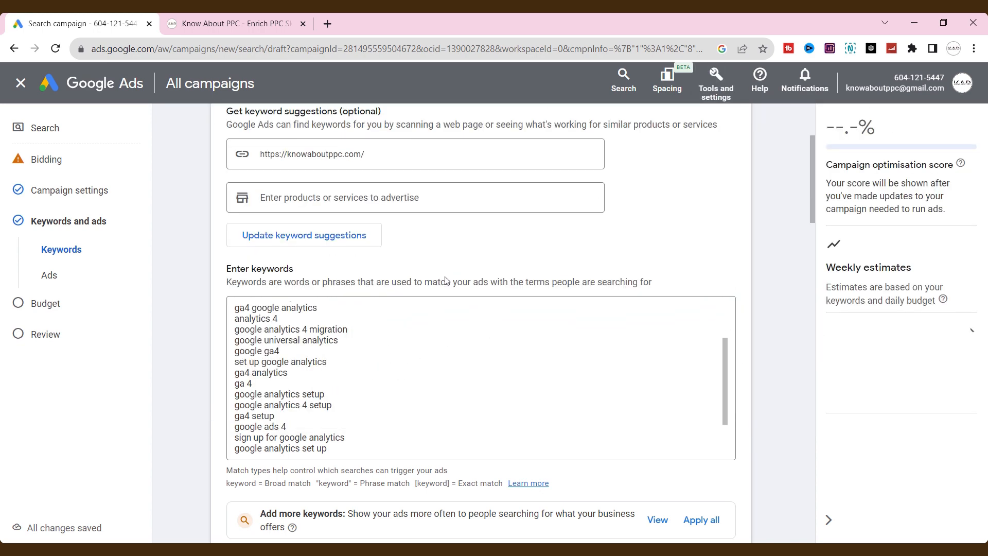
click(722, 91)
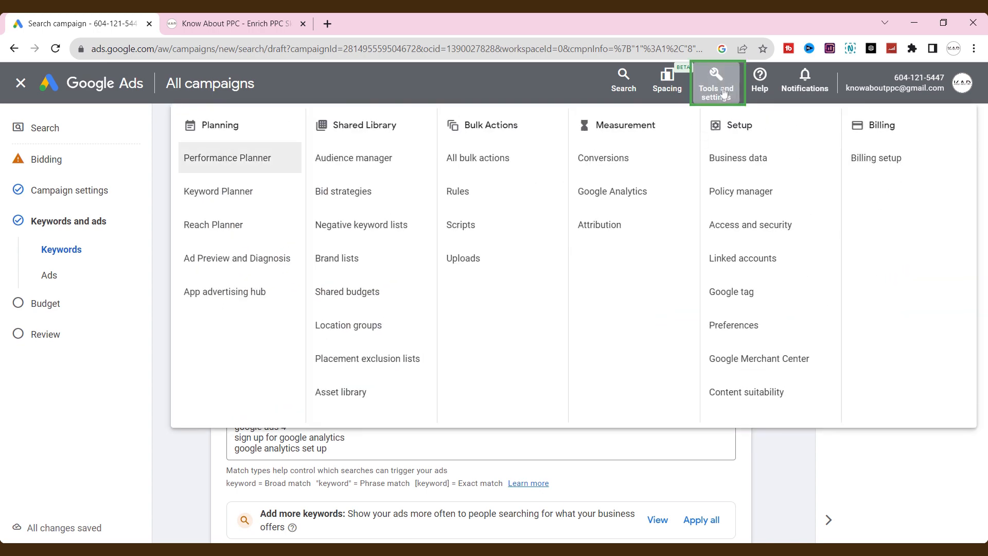
click(277, 182)
text(digit)
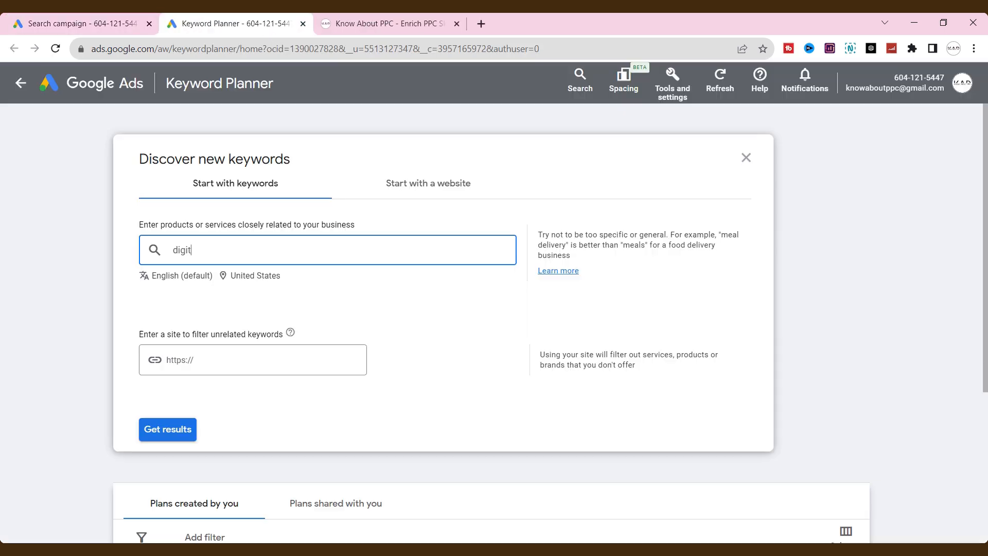
text(ak)
key(BackSpace)
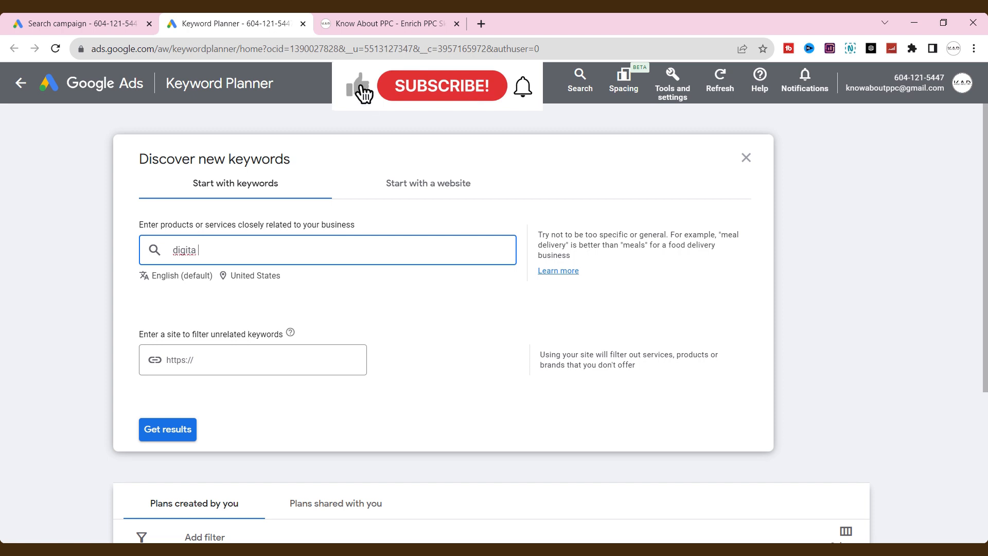
text(l )
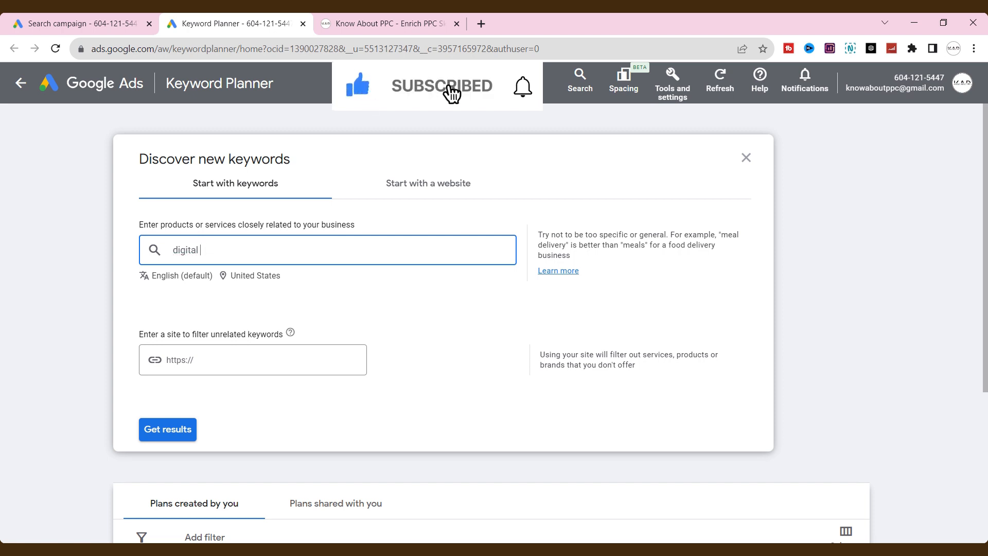
text(marketing agency)
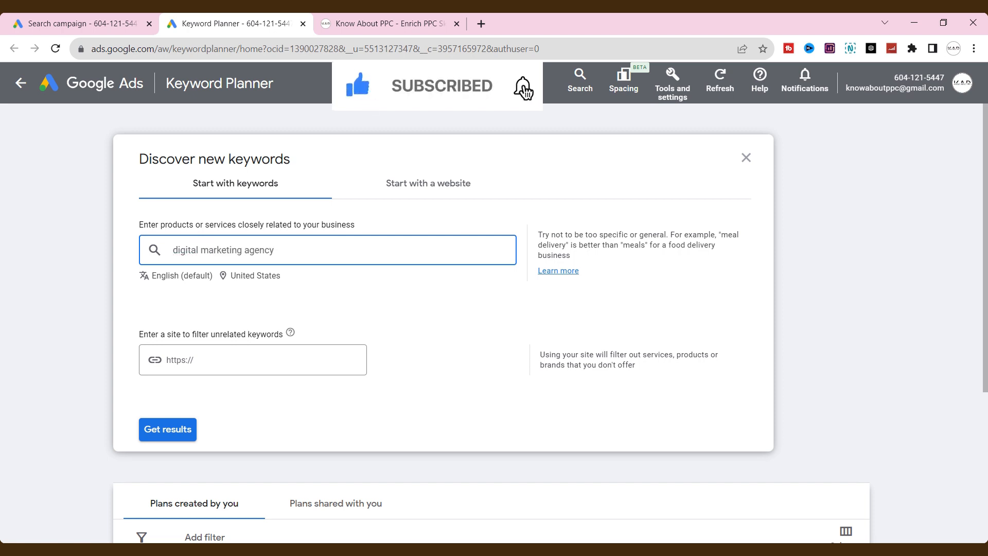
click(186, 428)
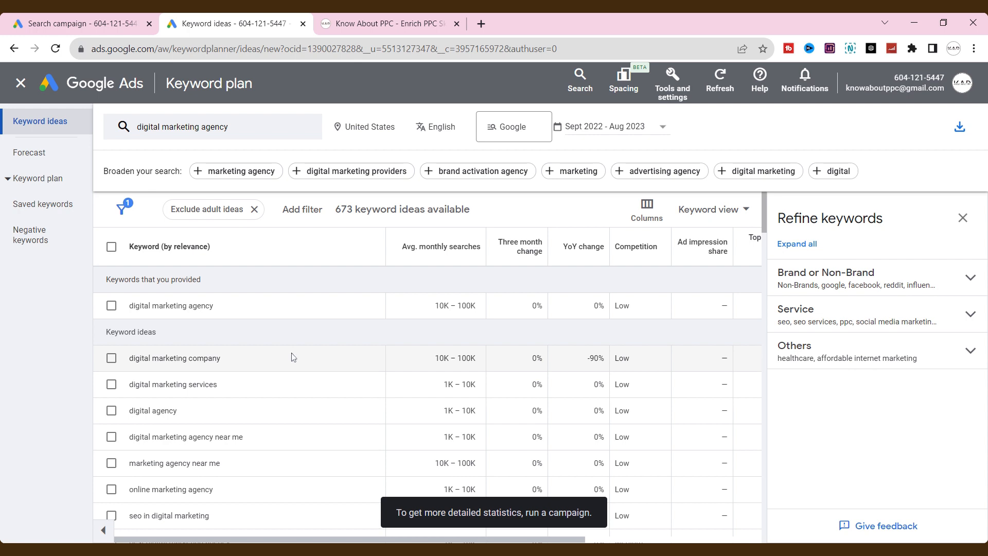
scroll(294, 357, down, 8)
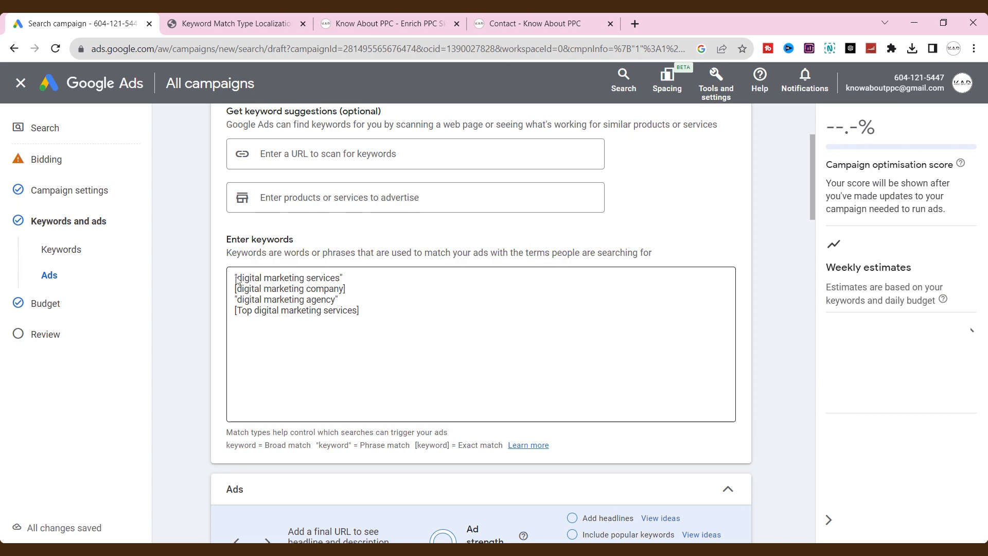
Examine the phrase match and exact match keywords entered for the ad group, one line at a time
key(ctrl+a)
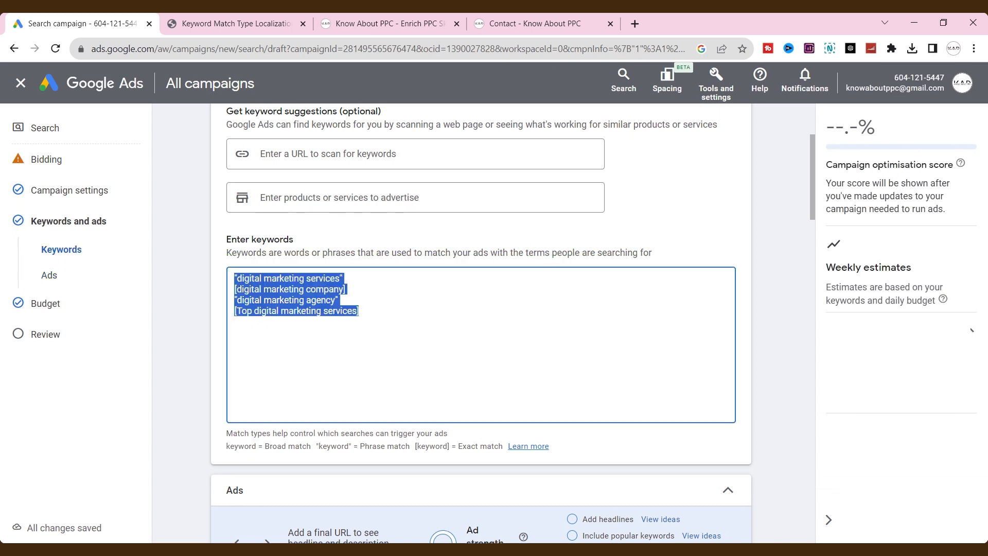
click(347, 311)
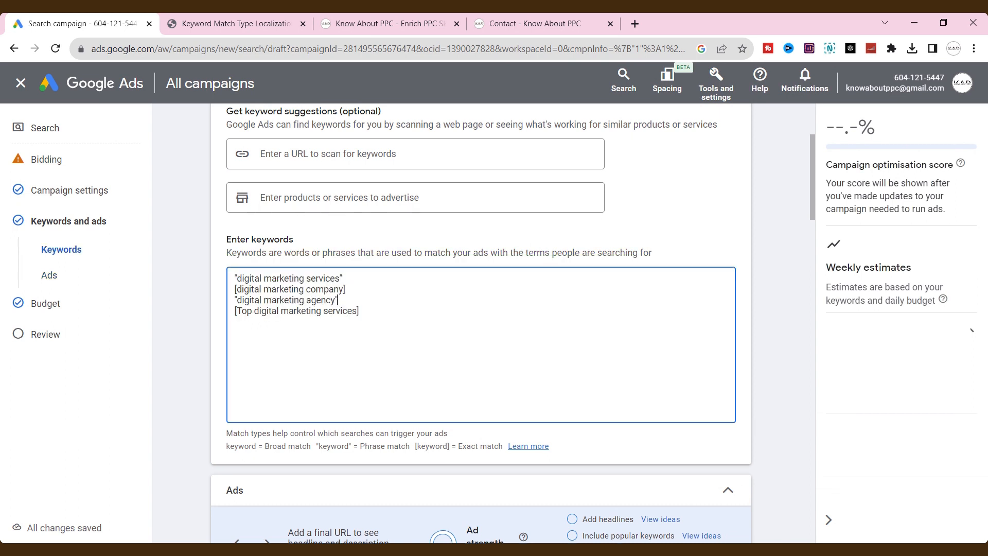
drag(338, 301, 237, 300)
drag(360, 311, 235, 311)
key(ctrl+c)
click(292, 289)
click(266, 25)
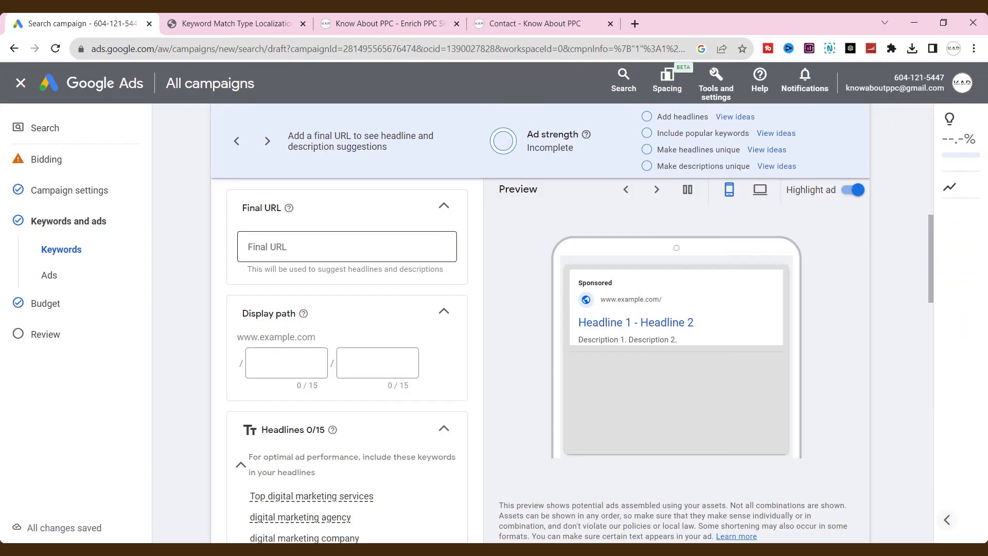
Examine the ad's final URL and display path fields together with the suggested headline keywords
click(306, 257)
click(295, 362)
click(378, 363)
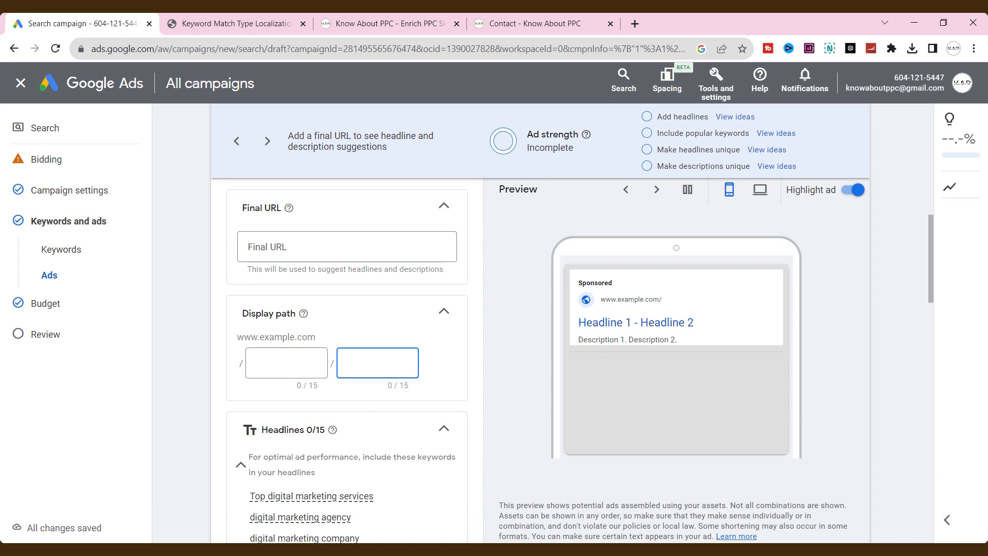
scroll(361, 368, down, 5)
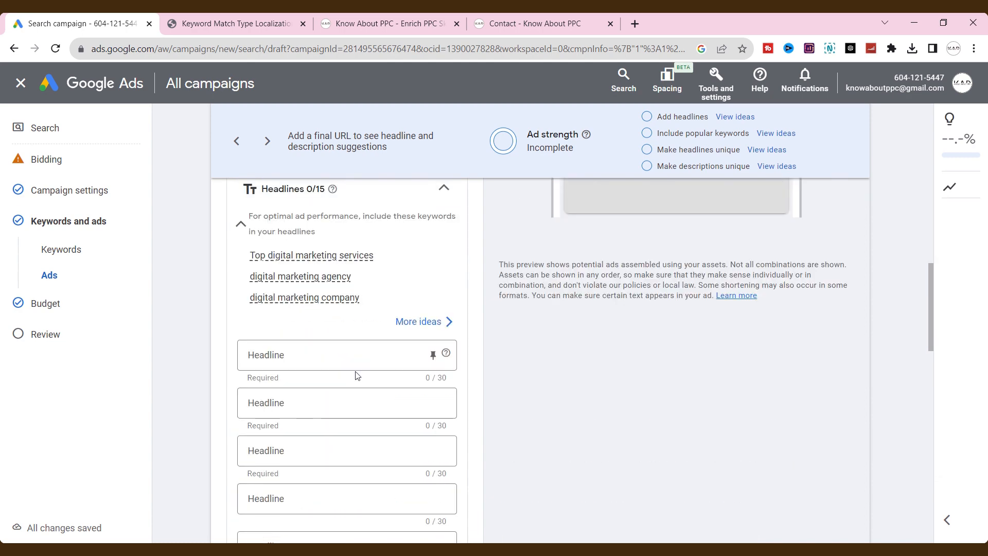
scroll(358, 376, up, 2)
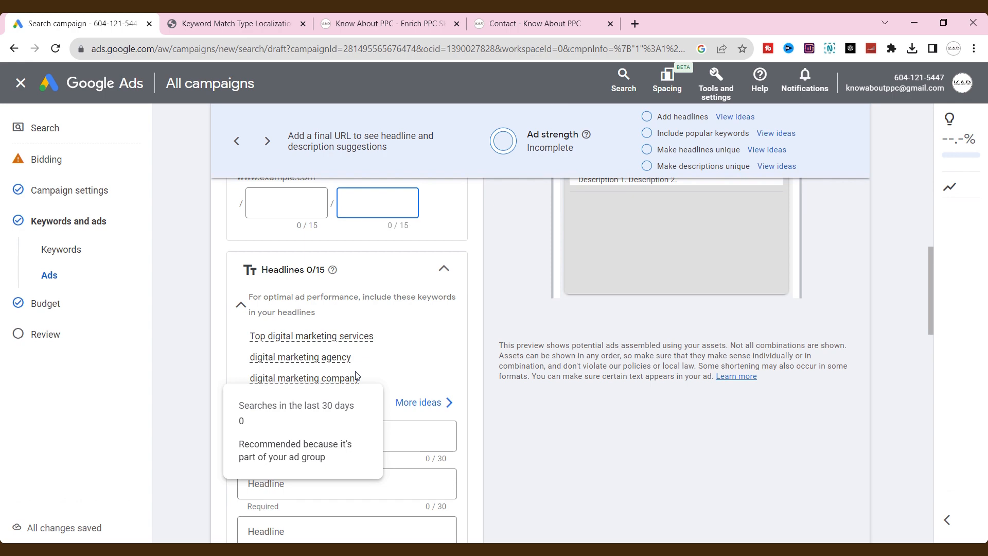
scroll(358, 376, up, 2)
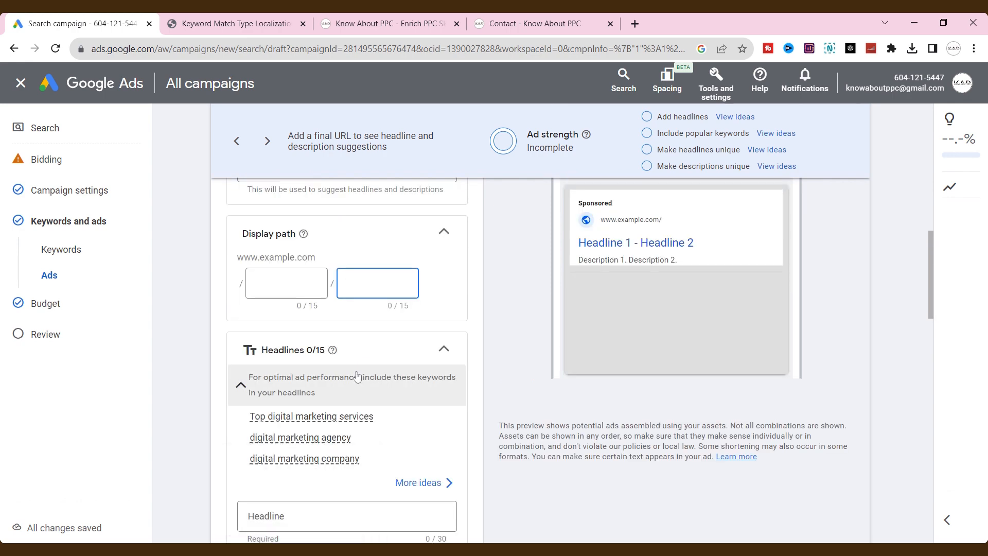
scroll(358, 376, up, 4)
click(293, 324)
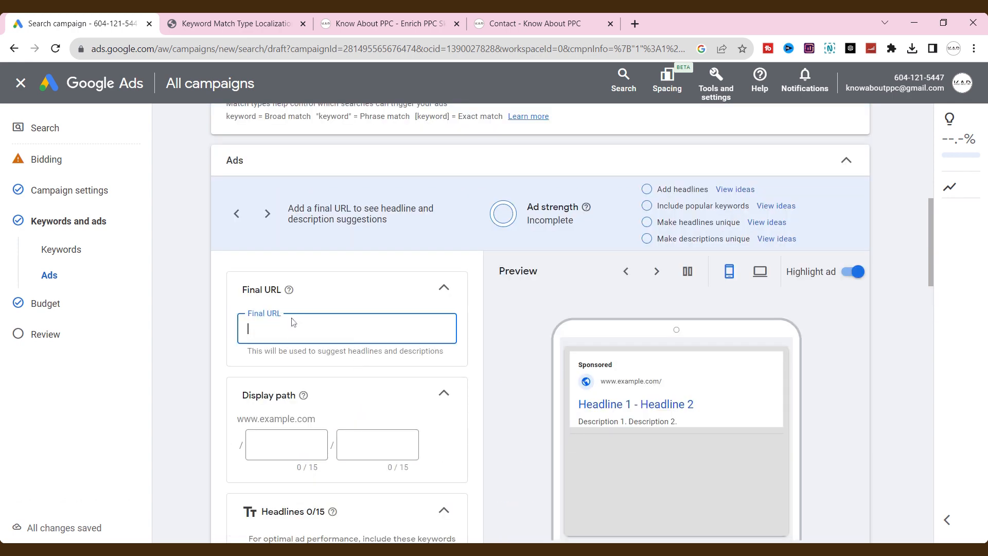
Examine the ad's headline and description fields, including their required entries and character limits
scroll(293, 322, down, 8)
click(291, 406)
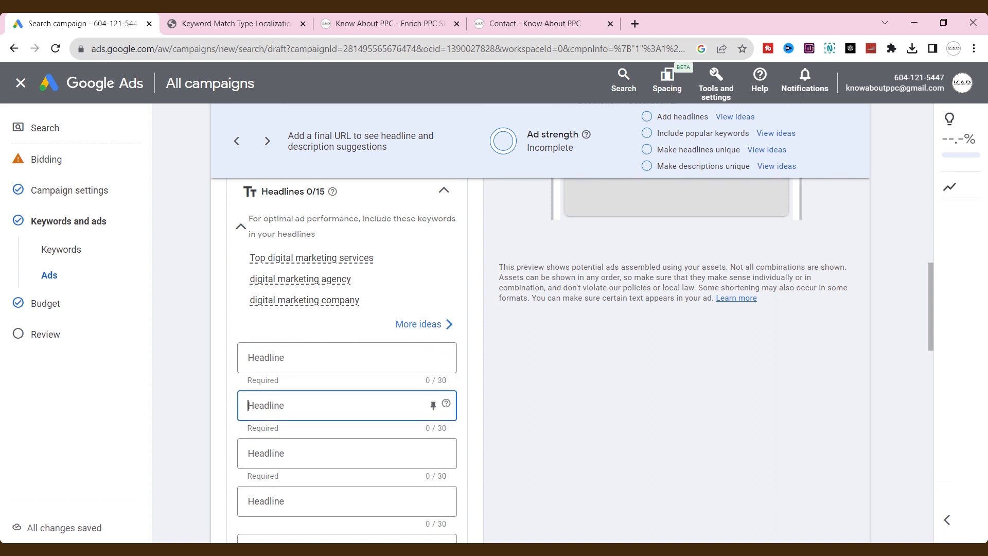
scroll(315, 380, down, 2)
click(286, 414)
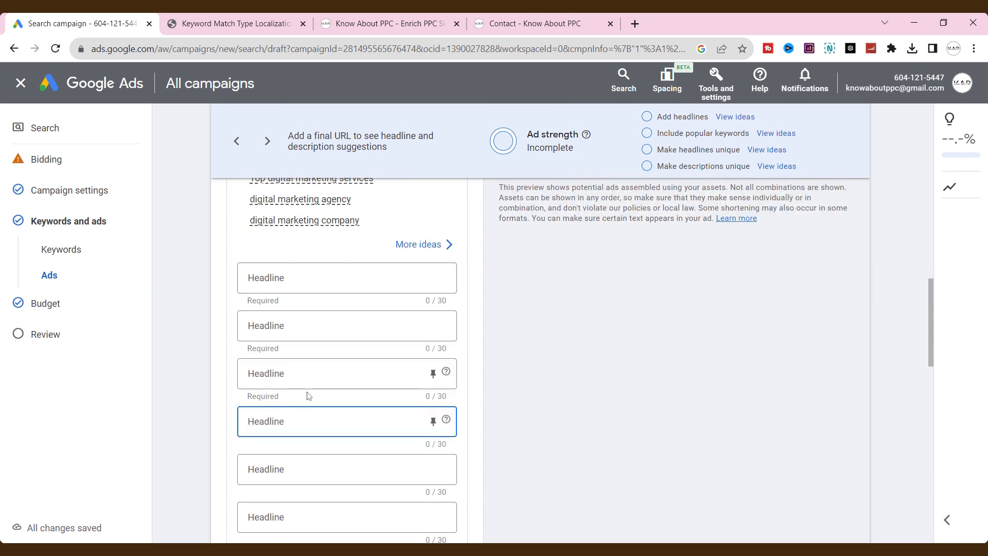
scroll(308, 395, down, 10)
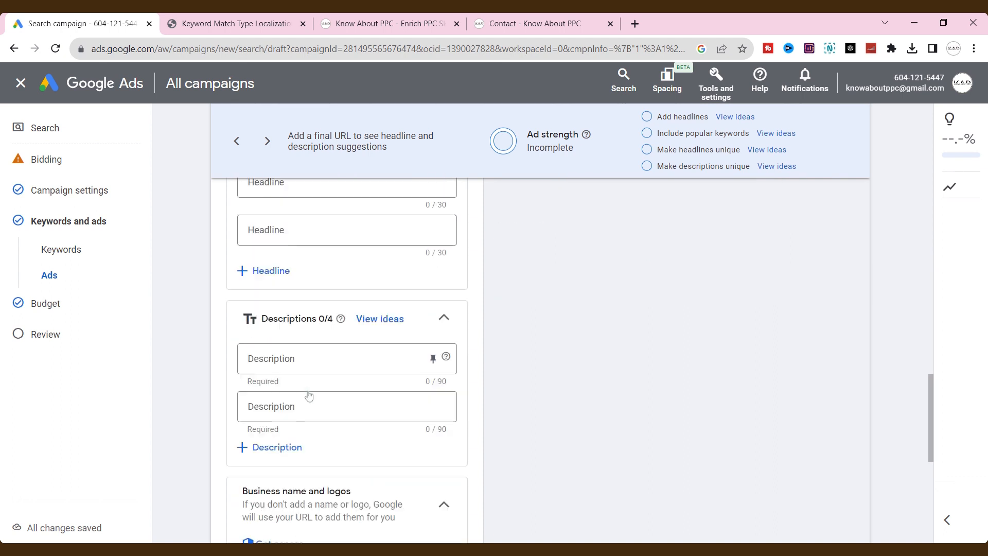
click(295, 356)
click(294, 397)
click(296, 373)
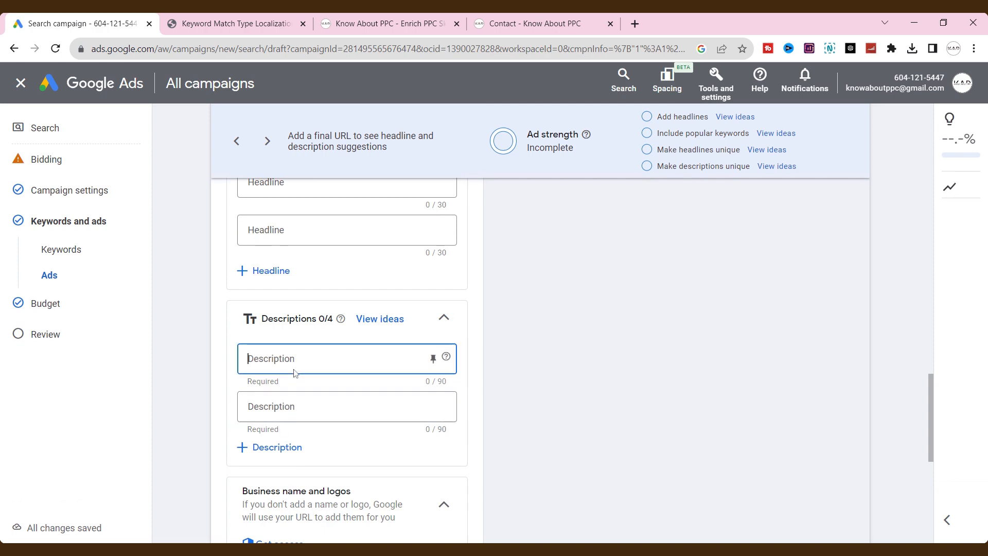
scroll(317, 355, up, 10)
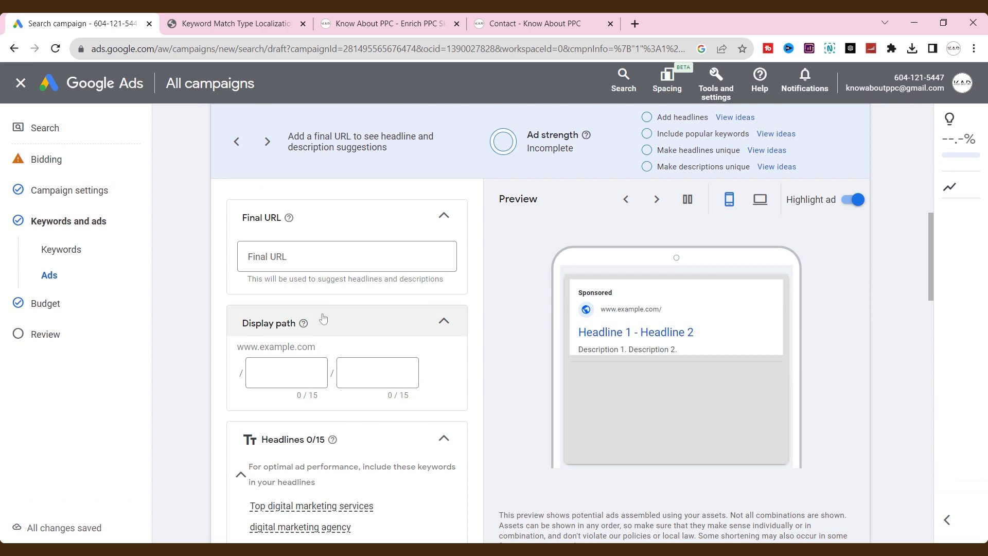
click(386, 23)
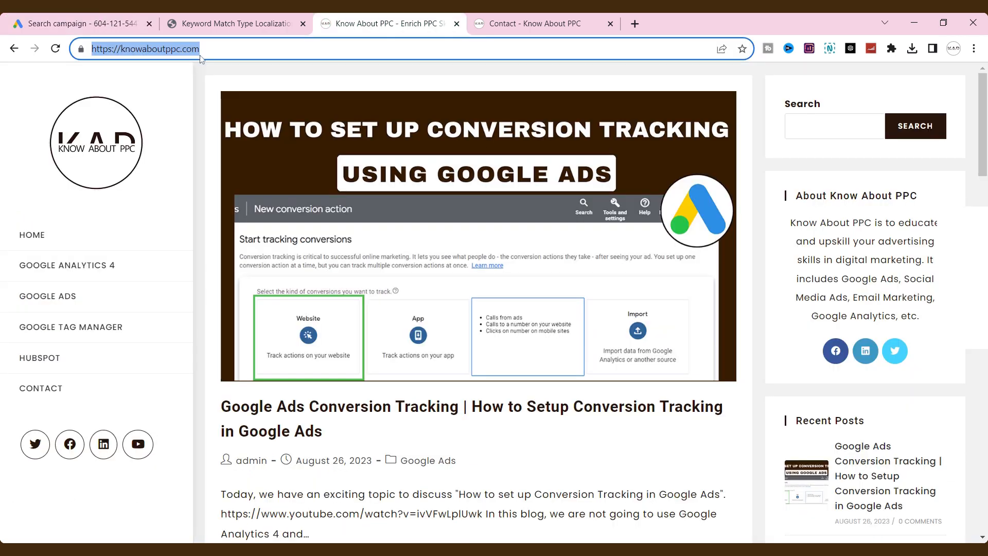
click(67, 18)
click(327, 271)
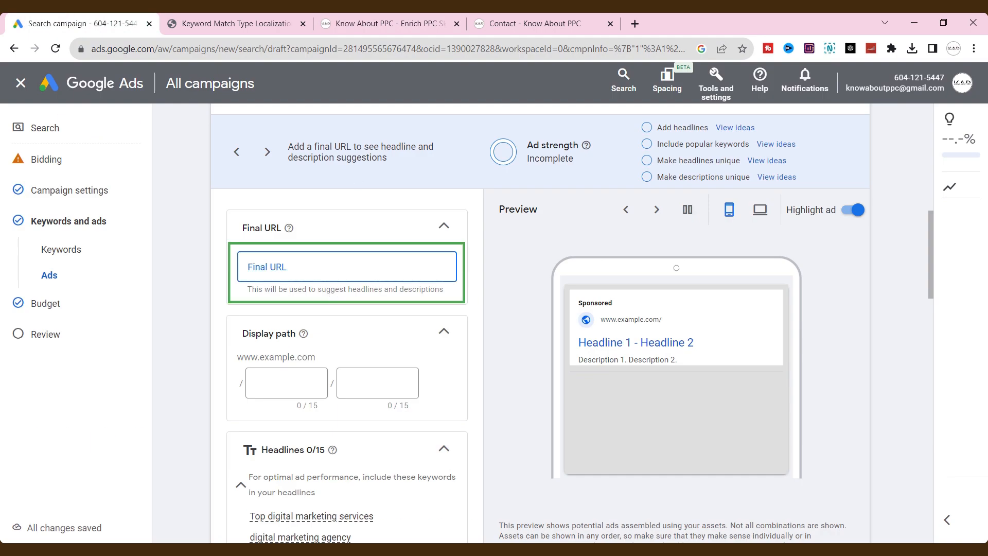
text(https://knowaboutppc.com/)
Set the ad's two display path parts so that the path reads digital_/marketing
scroll(201, 293, down, 2)
click(304, 296)
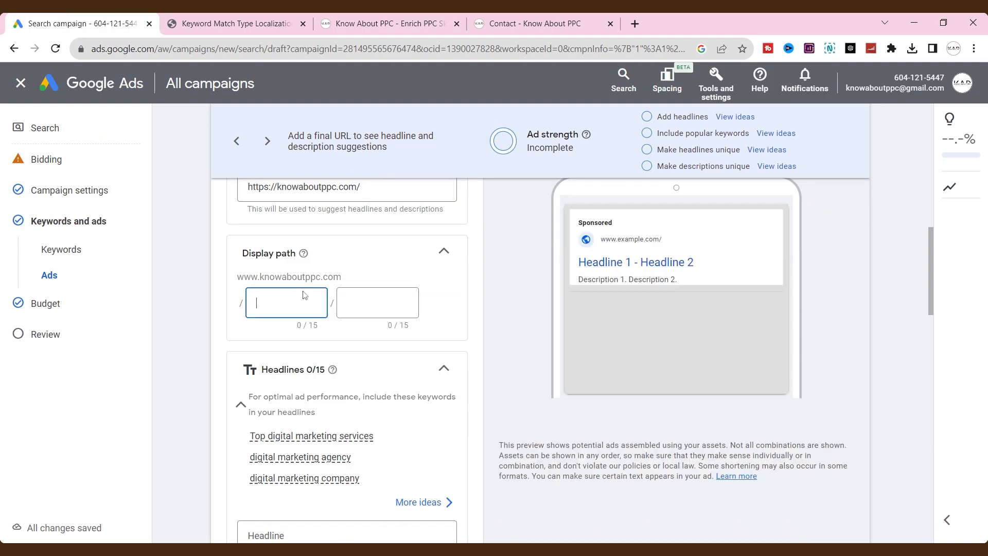
text(digital)
key(Tab)
text(marketing)
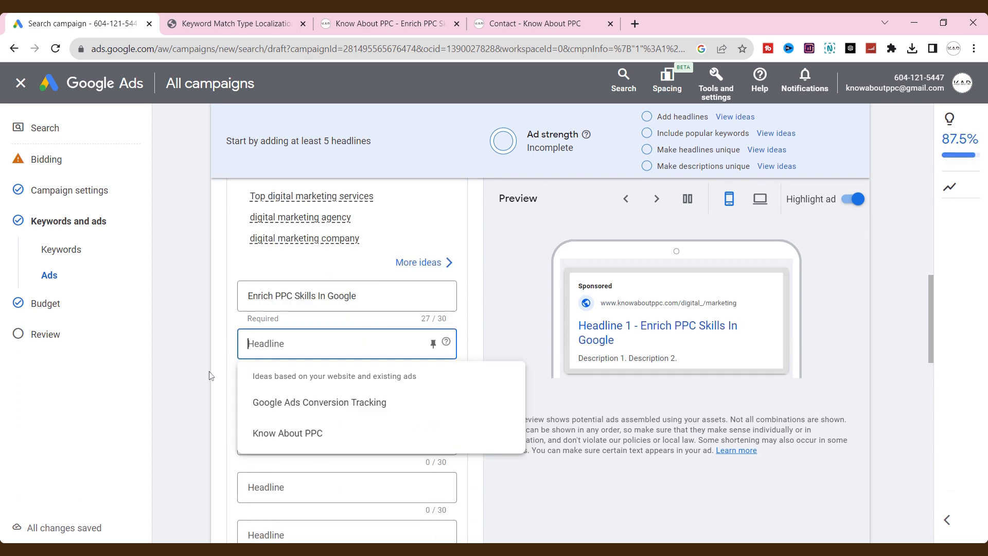
Fill in the ad's headlines from the suggested keywords, using "Top digital marketing services" for the second and third ones
key(ctrl+v)
click(250, 398)
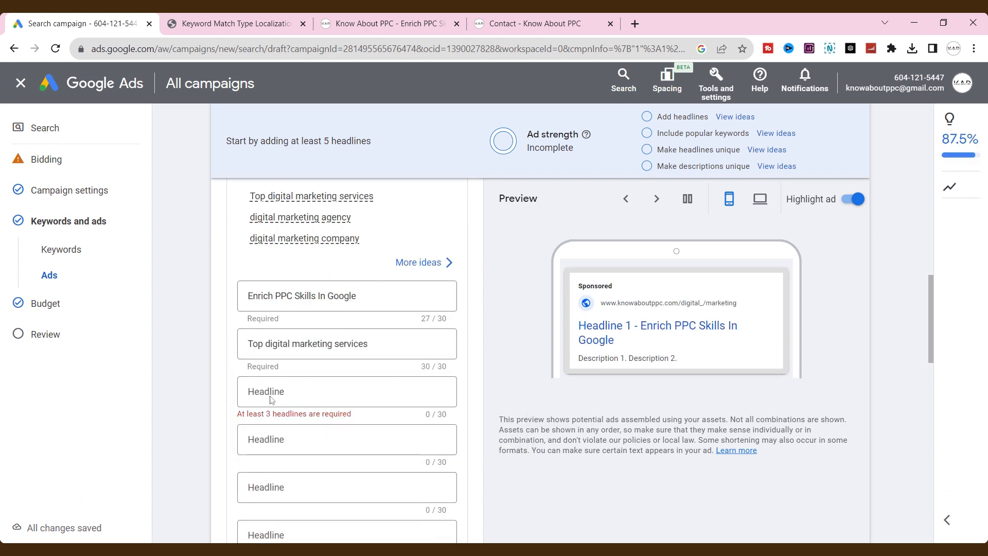
drag(361, 218, 237, 218)
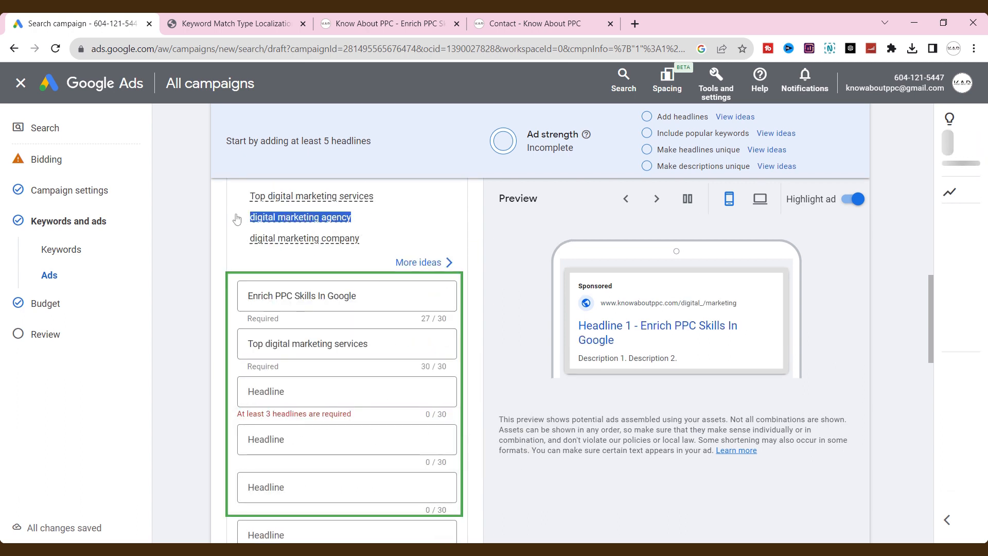
click(272, 401)
key(ctrl+v)
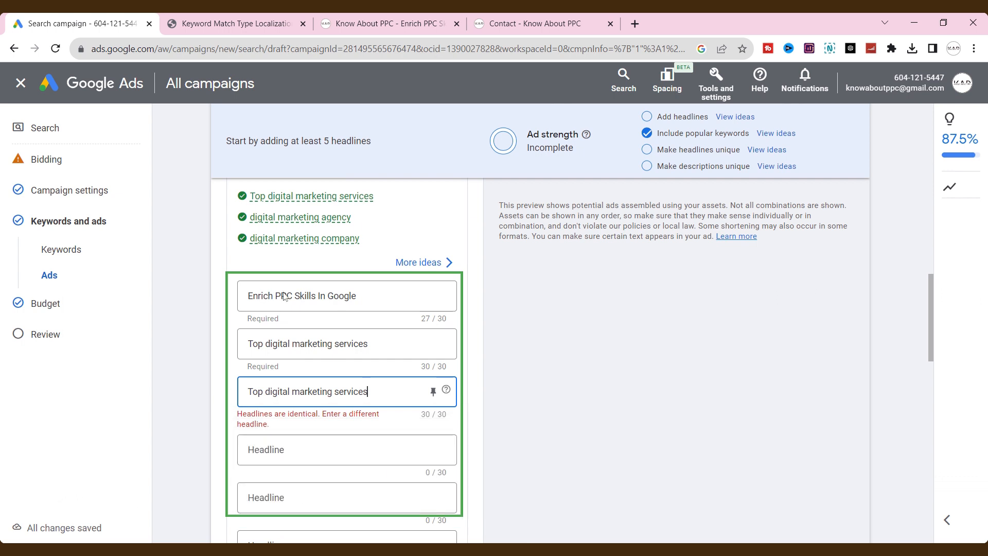
drag(360, 239, 247, 240)
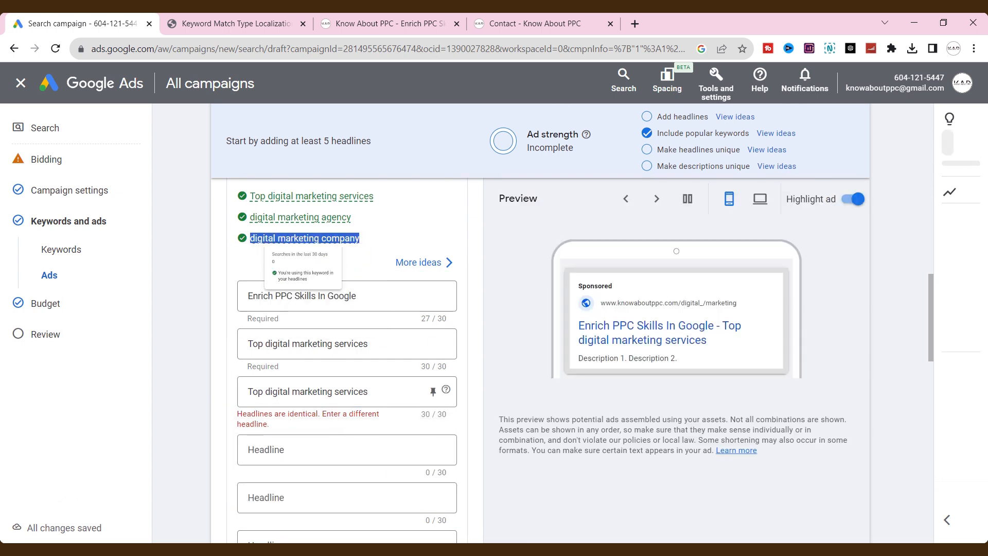
click(268, 449)
Add further ad descriptions from the website-based ideas, including "Before We Get Started, Let's Briefly Understand GA4 Conversion Tracking"
scroll(231, 340, down, 7)
click(353, 415)
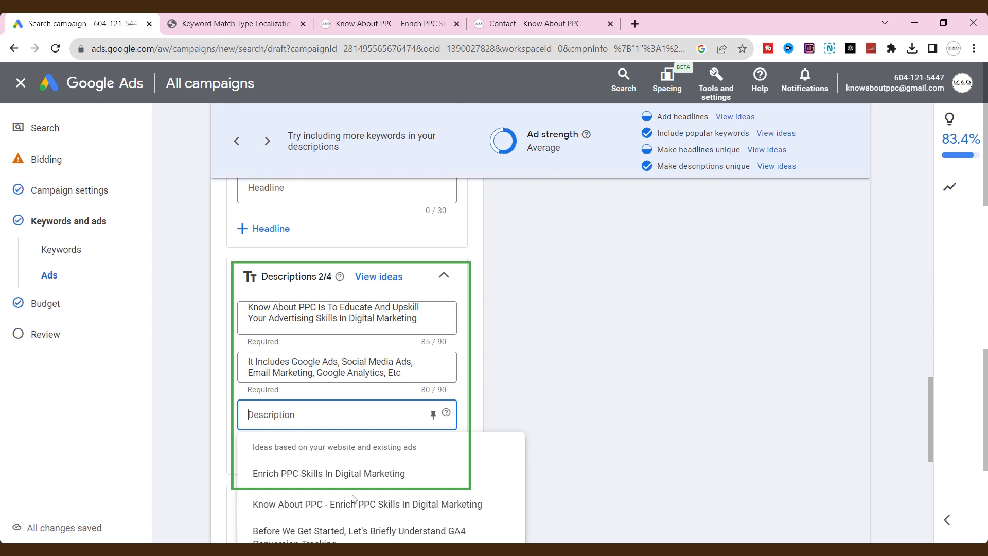
click(308, 532)
click(308, 465)
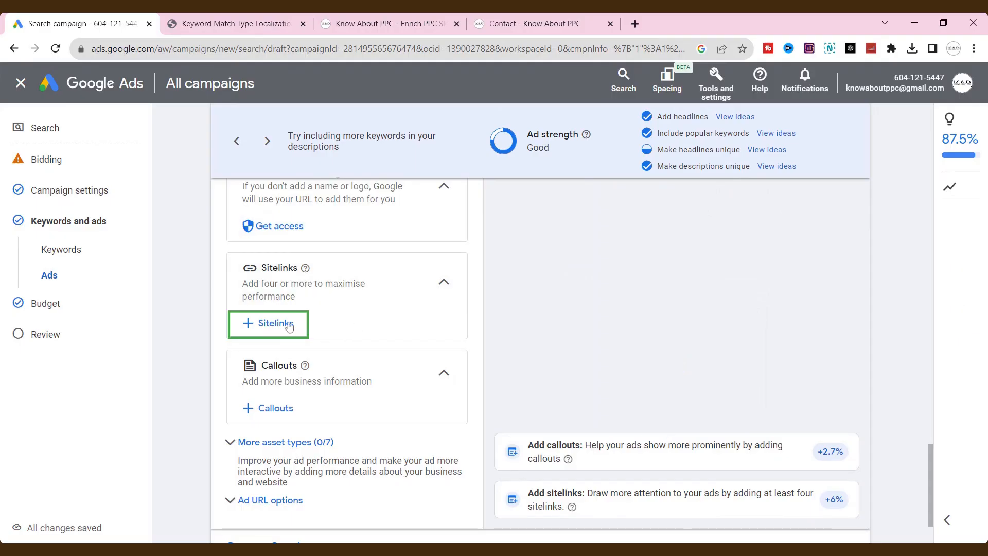
click(276, 323)
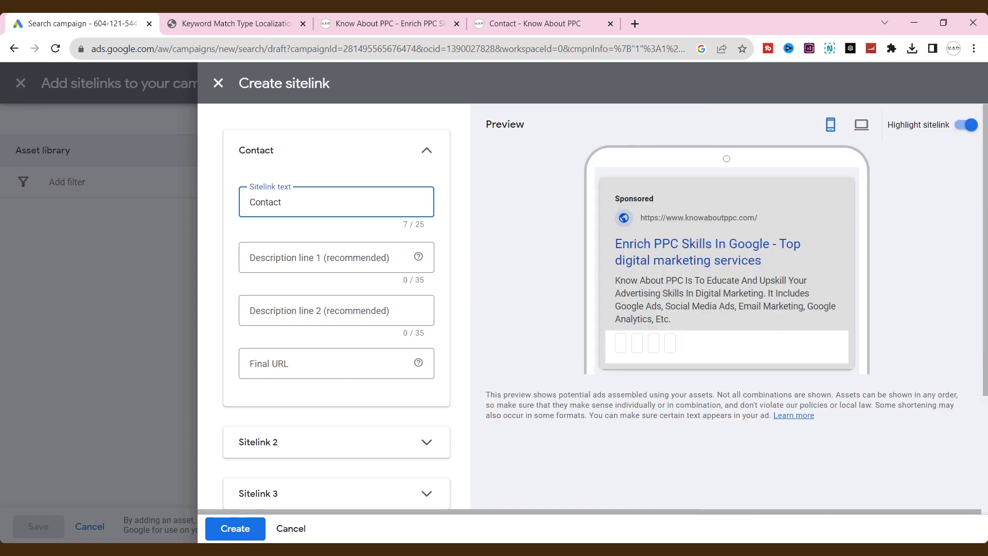
text(Us)
click(311, 264)
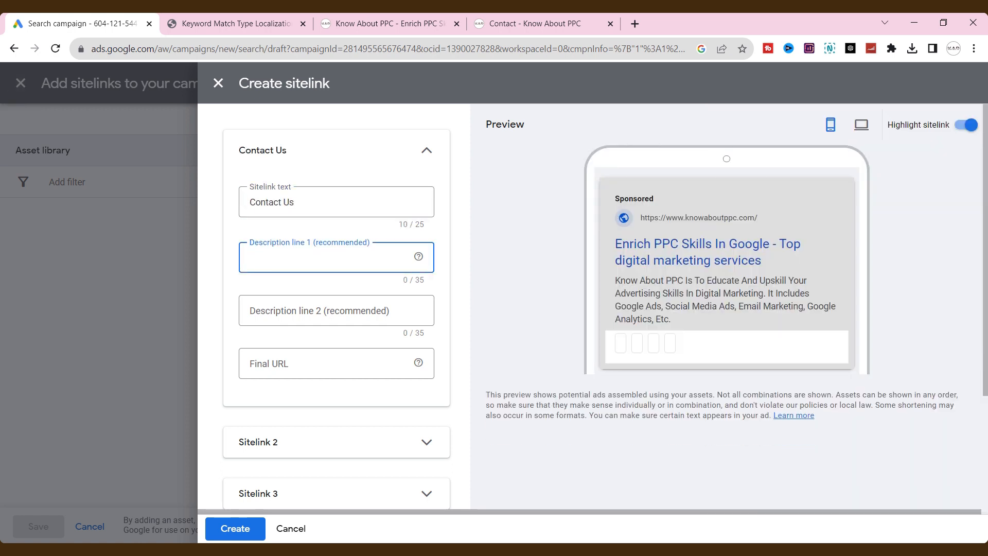
click(313, 360)
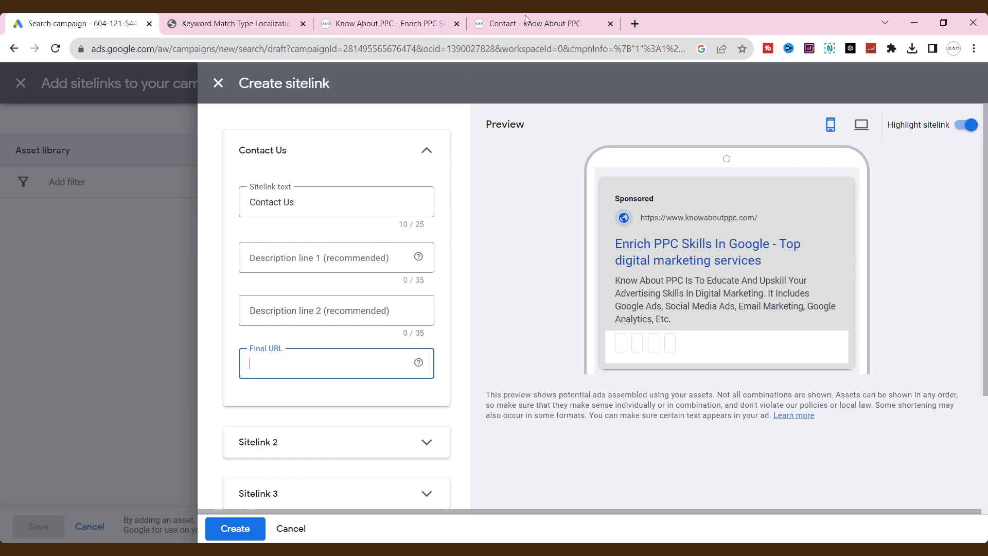
click(536, 18)
click(85, 19)
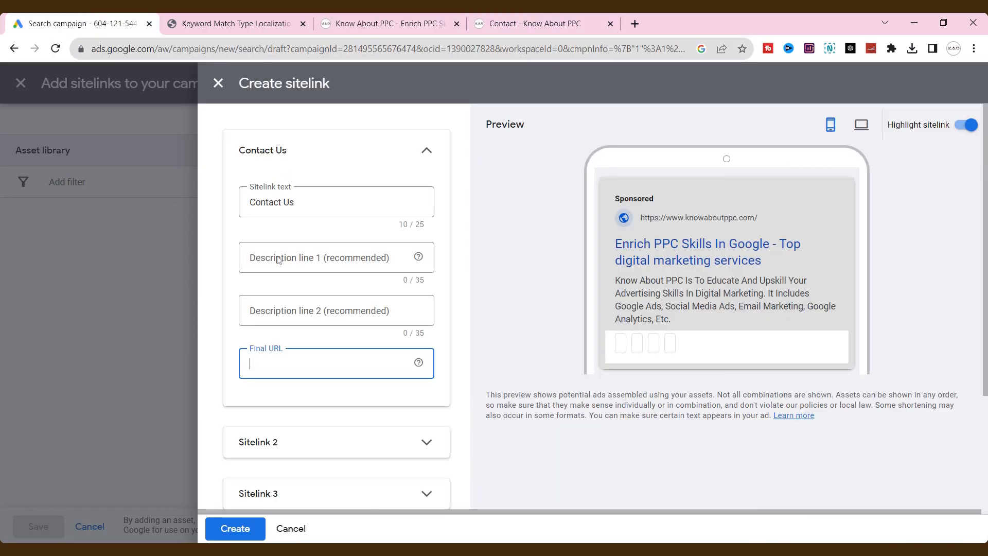
text(https://knowaboutppc.com/contact/)
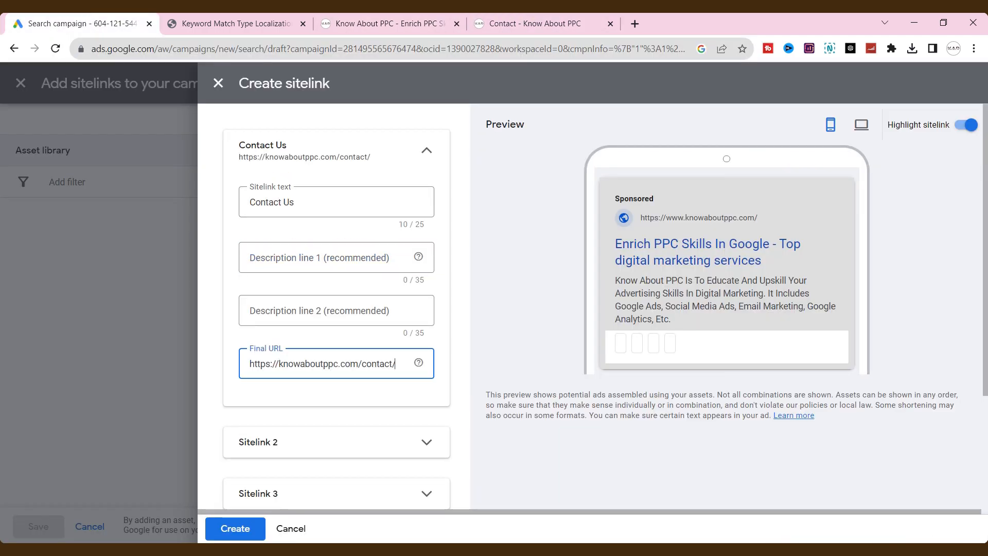
Give the Contact Us sitelink the descriptions "Digital Marketing Service." and "Contact and Book an Appointment", and create it
click(305, 270)
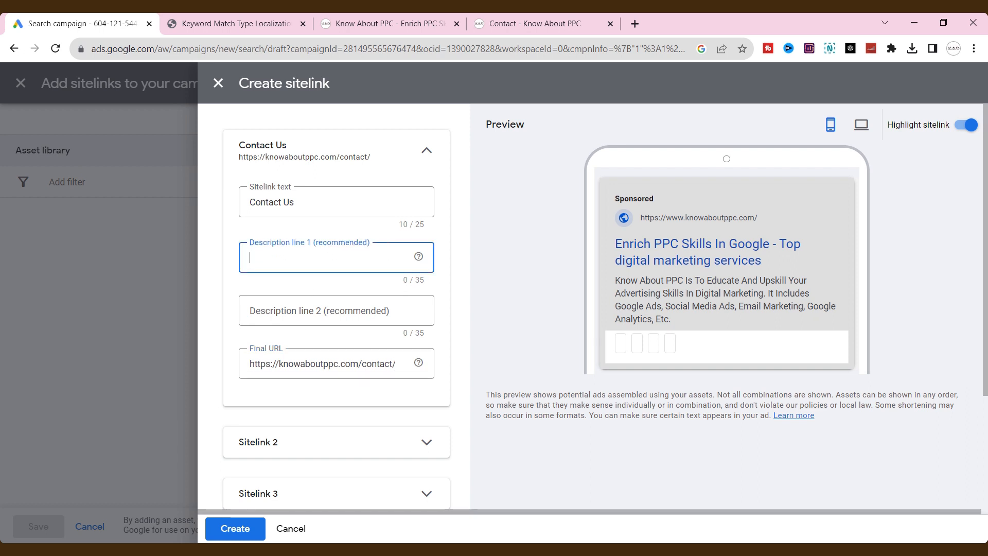
text(Digital Marketing Service.)
key(Tab)
text(Contact and B)
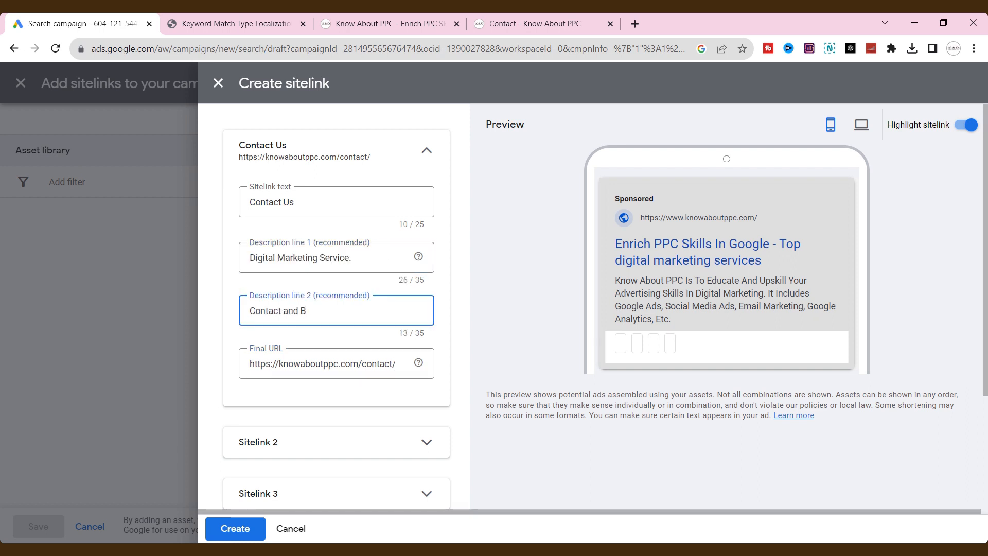
text(ook an Appointment)
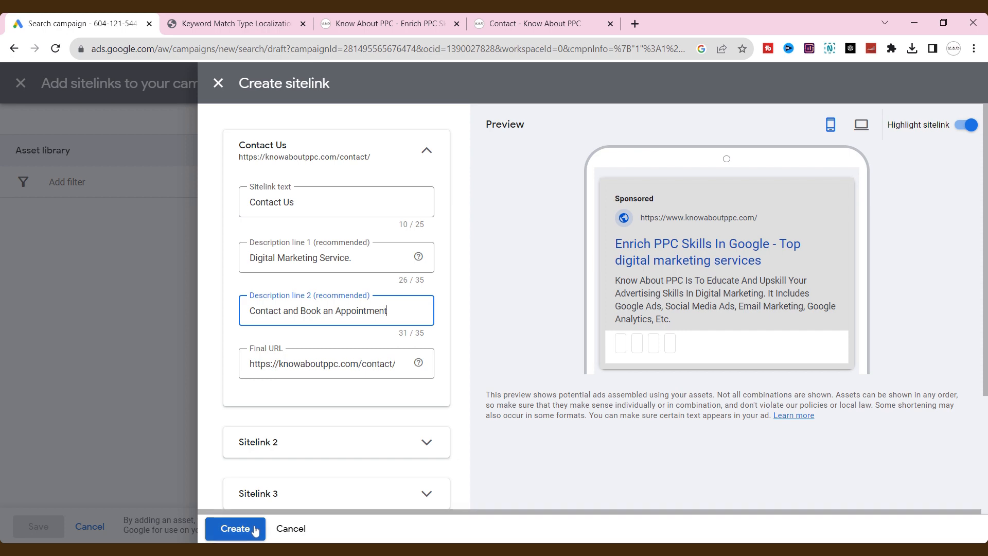
click(256, 530)
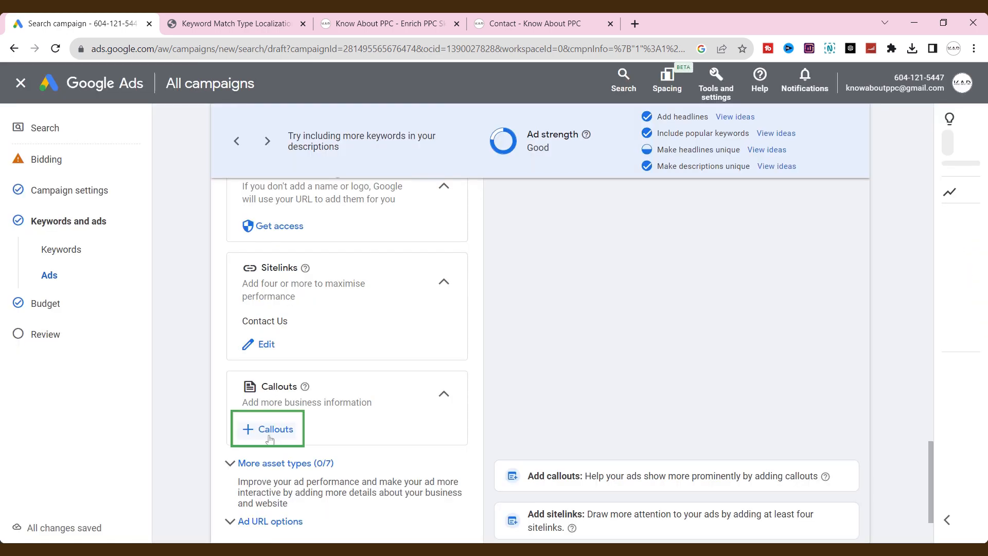
Add the callouts "24/7 Customer Suppport", "10% Off on Services" and "Quick Delivery" to the campaign
click(276, 432)
text(24/7 Cust)
text(omer)
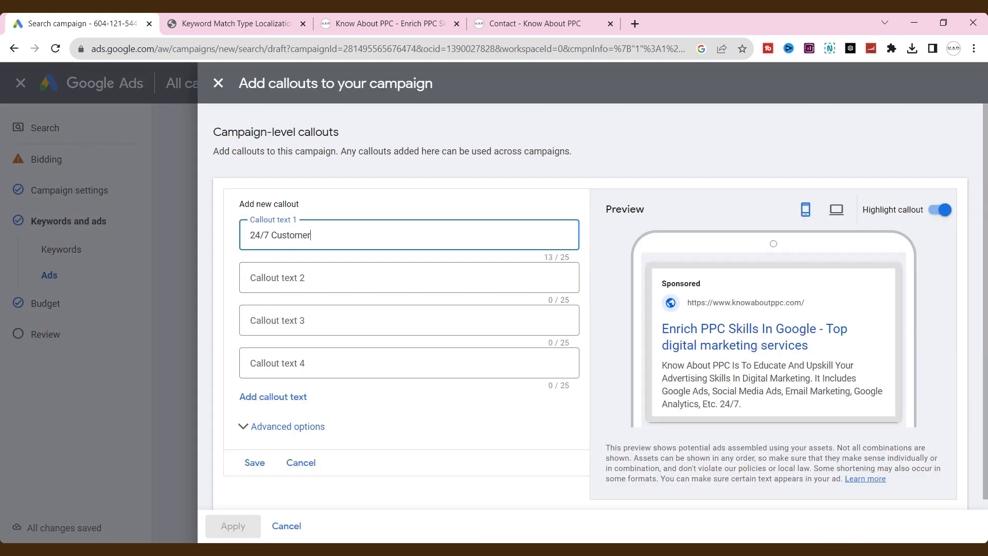
text( Suppport)
key(Tab)
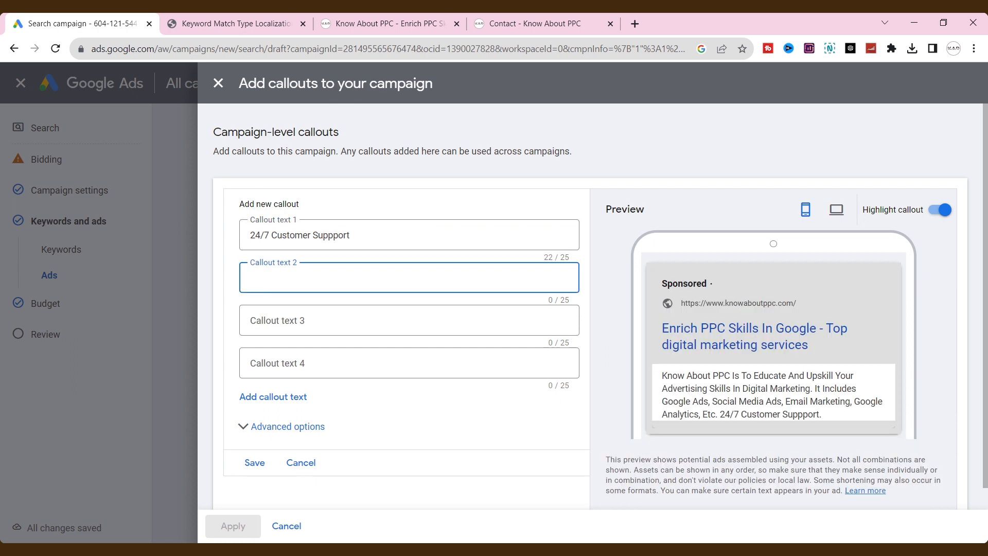
text(10%)
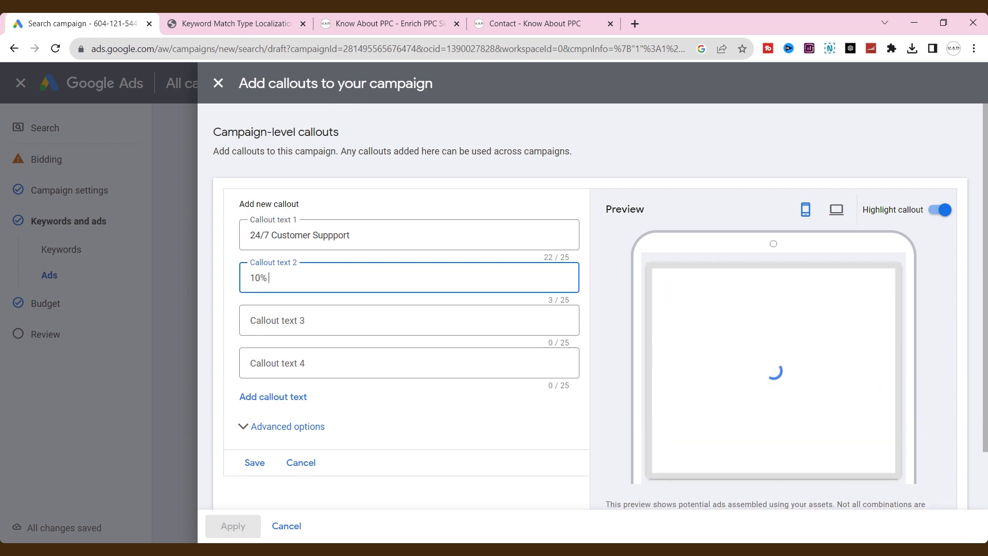
text( Off on Services)
key(Tab)
text(Quick Delivery)
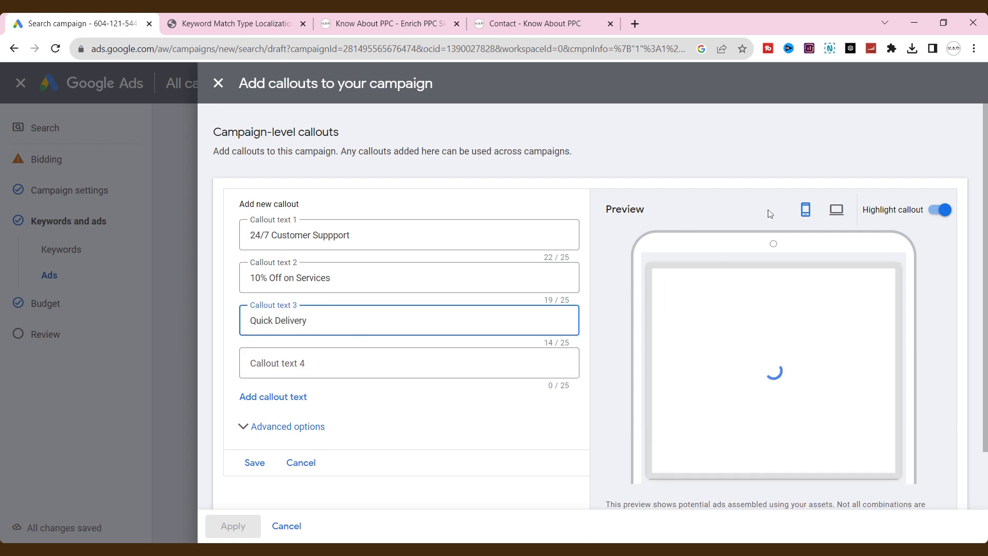
click(255, 464)
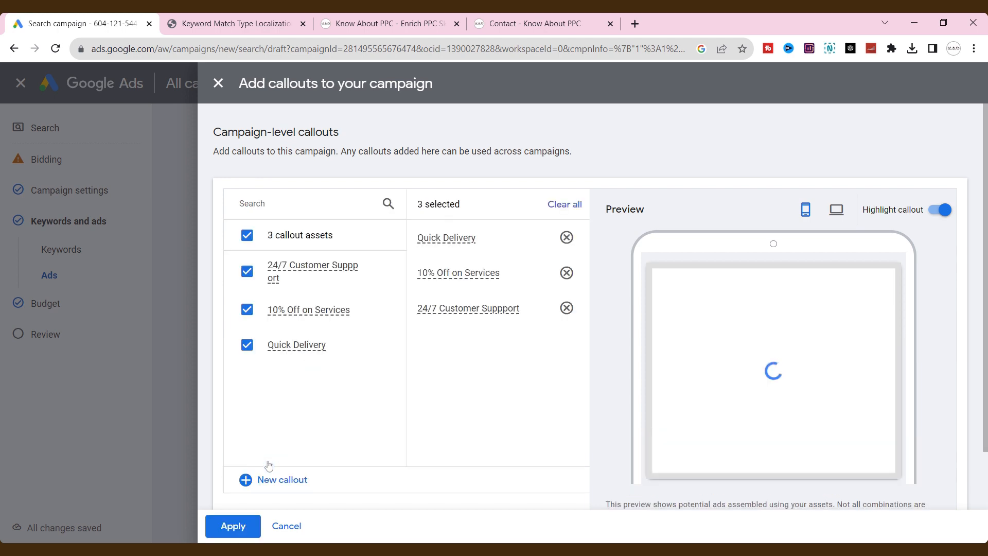
click(249, 524)
Complete the ad without adding further asset types and set the campaign's average daily budget to 500.00
scroll(384, 325, down, 3)
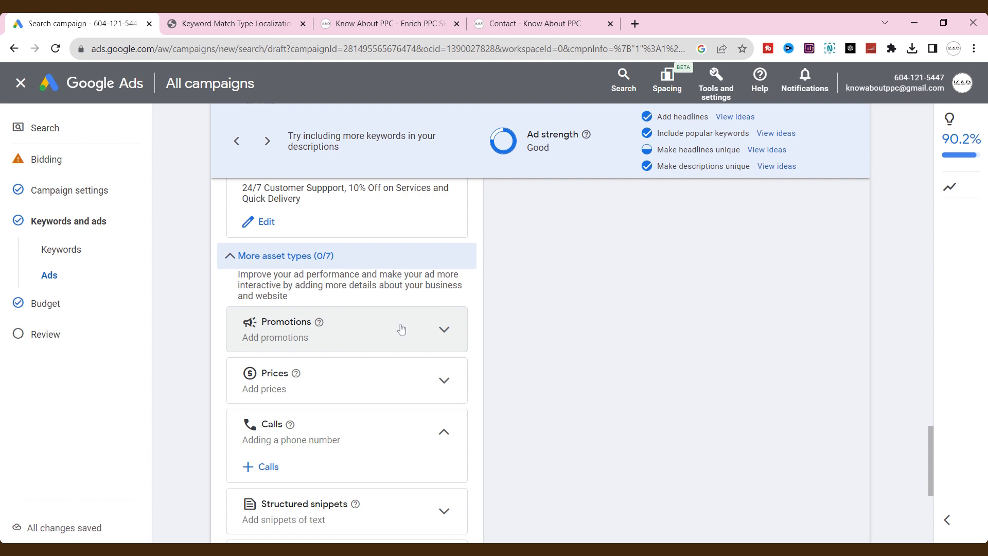
scroll(402, 329, down, 2)
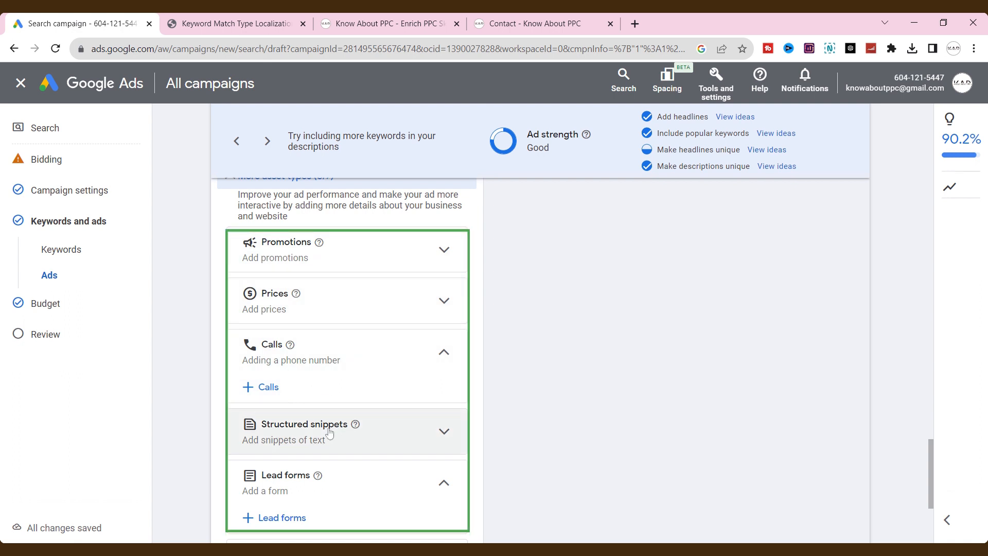
scroll(329, 434, down, 3)
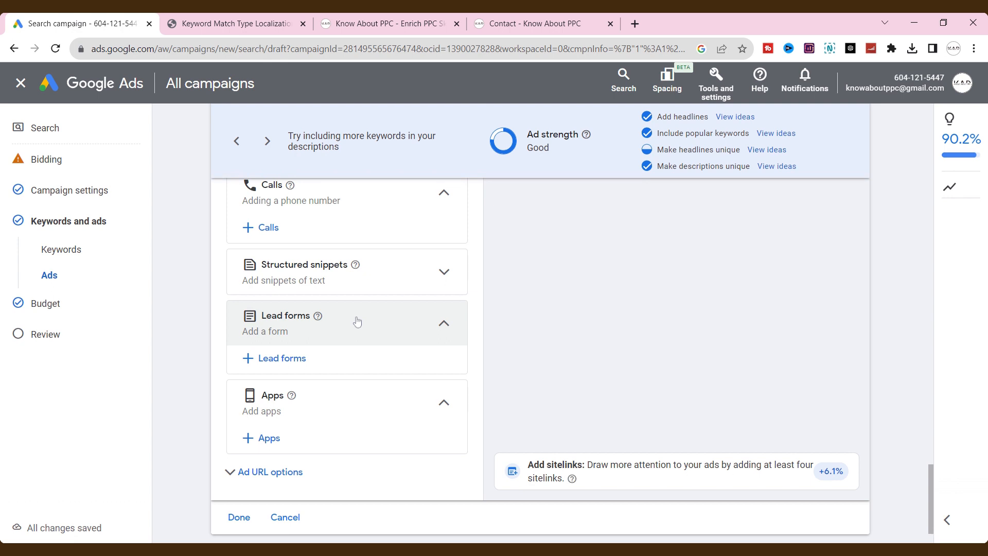
scroll(357, 321, up, 2)
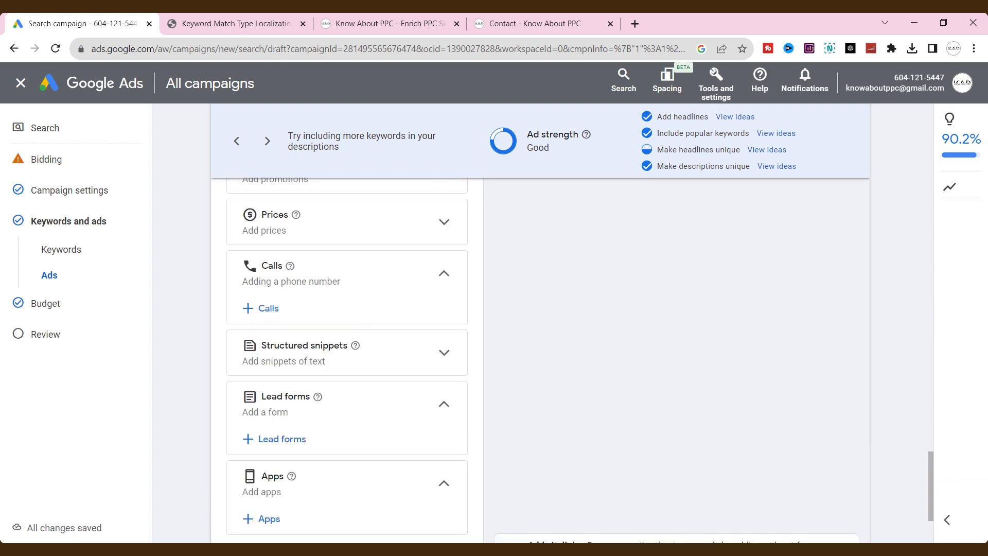
scroll(247, 463, down, 3)
click(237, 464)
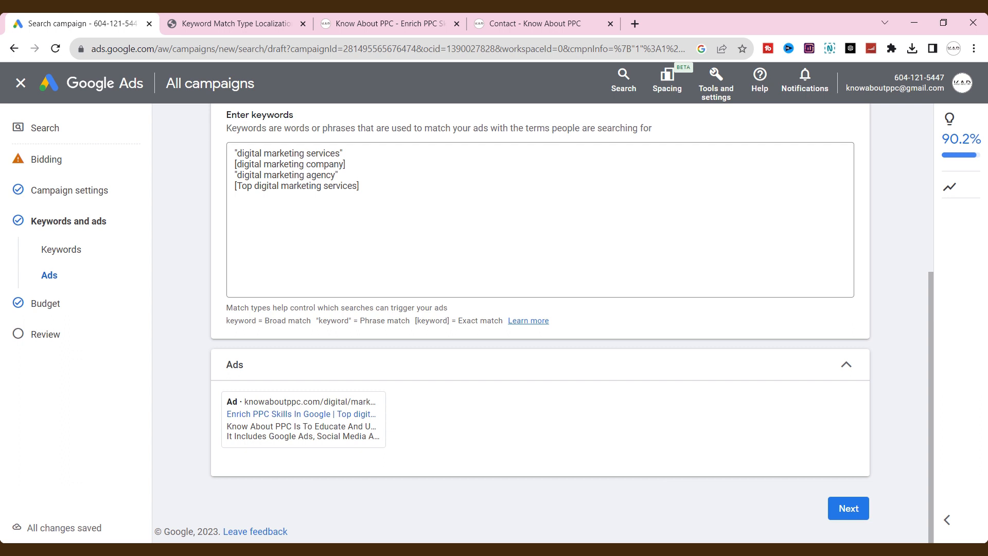
click(846, 509)
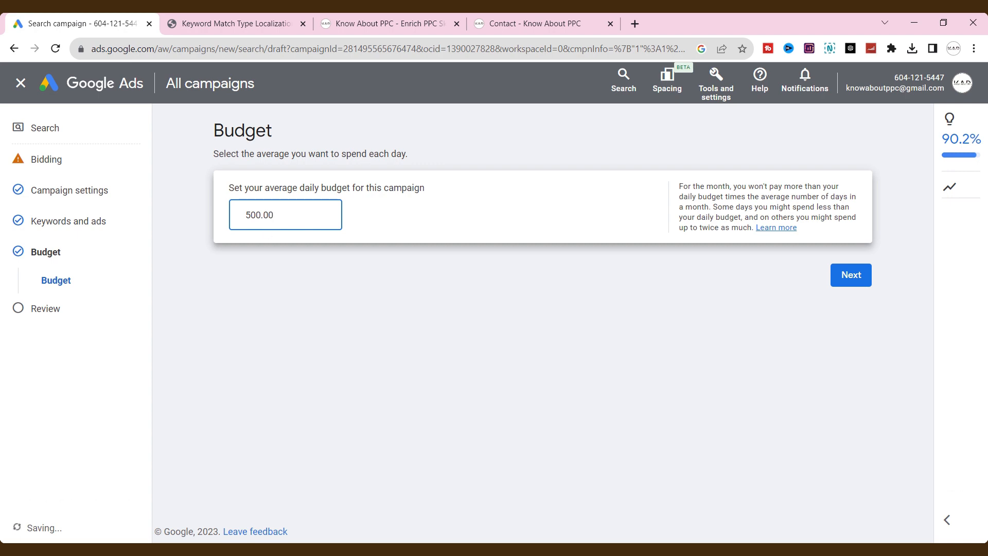
double_click(263, 215)
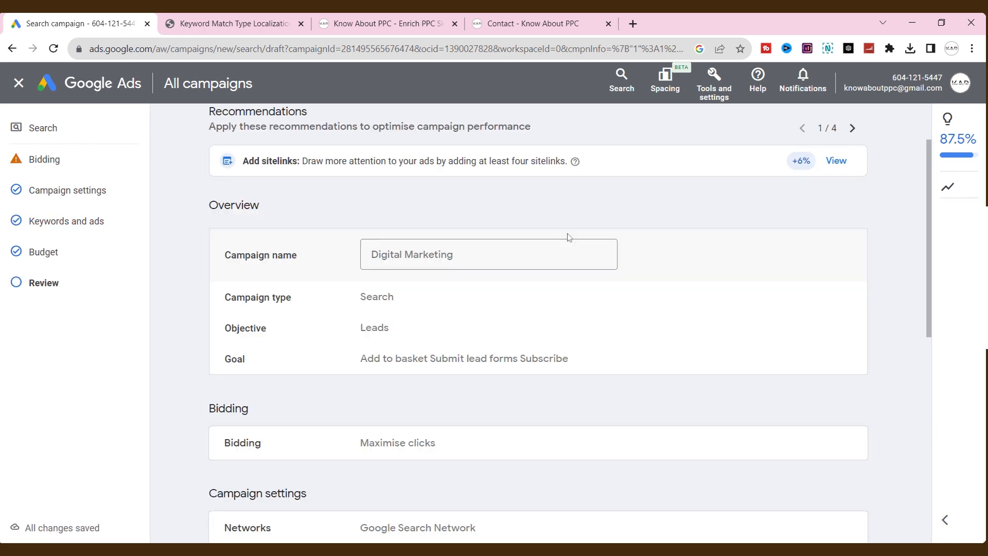
Review the campaign's overview, bidding, settings, keywords and budget, and publish the campaign
scroll(569, 239, down, 3)
scroll(568, 240, down, 3)
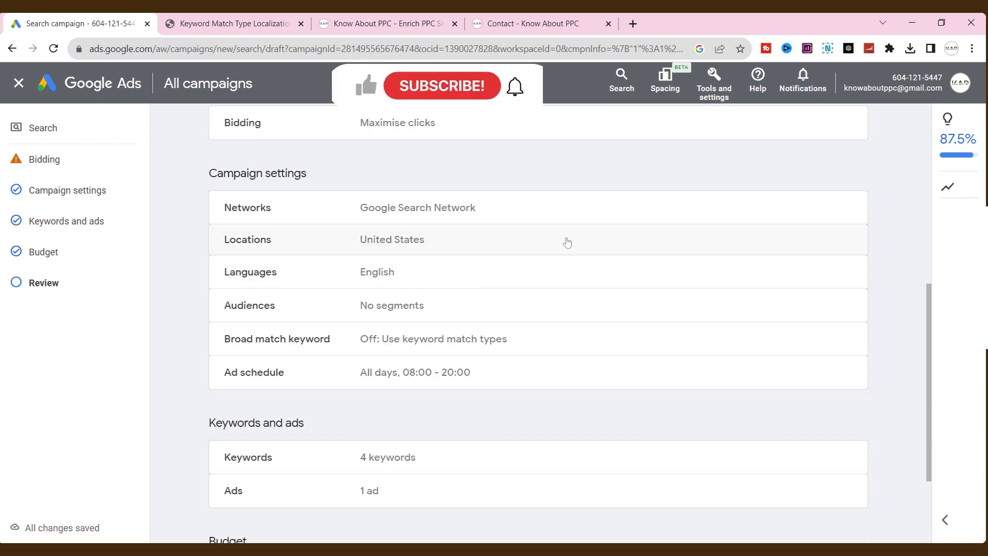
scroll(568, 240, up, 3)
scroll(568, 241, down, 2)
scroll(569, 242, down, 4)
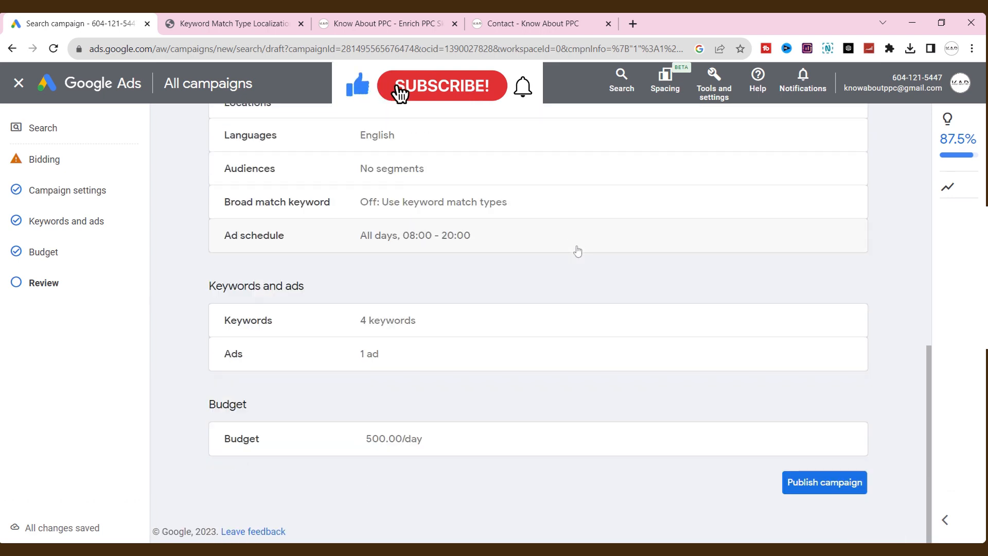
scroll(578, 250, up, 3)
scroll(578, 251, down, 2)
scroll(578, 251, up, 4)
scroll(579, 250, down, 1)
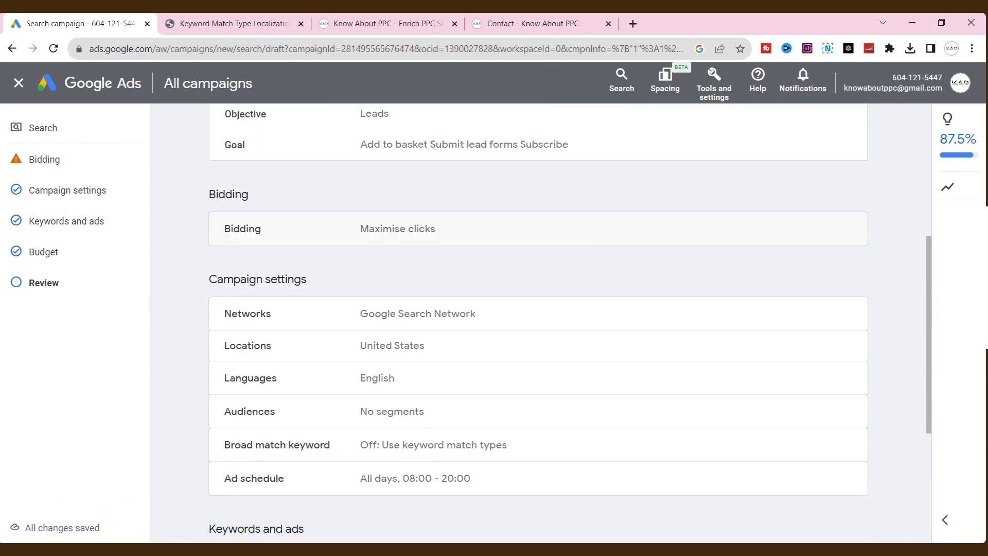
scroll(824, 489, down, 5)
click(824, 484)
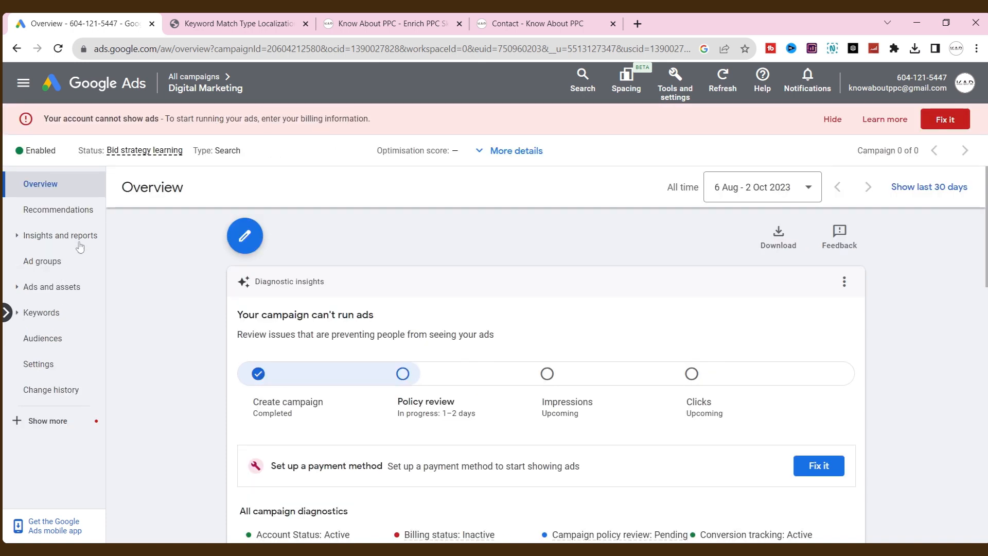
Look over the Digital Marketing campaign's ad groups and open its keywords
click(64, 265)
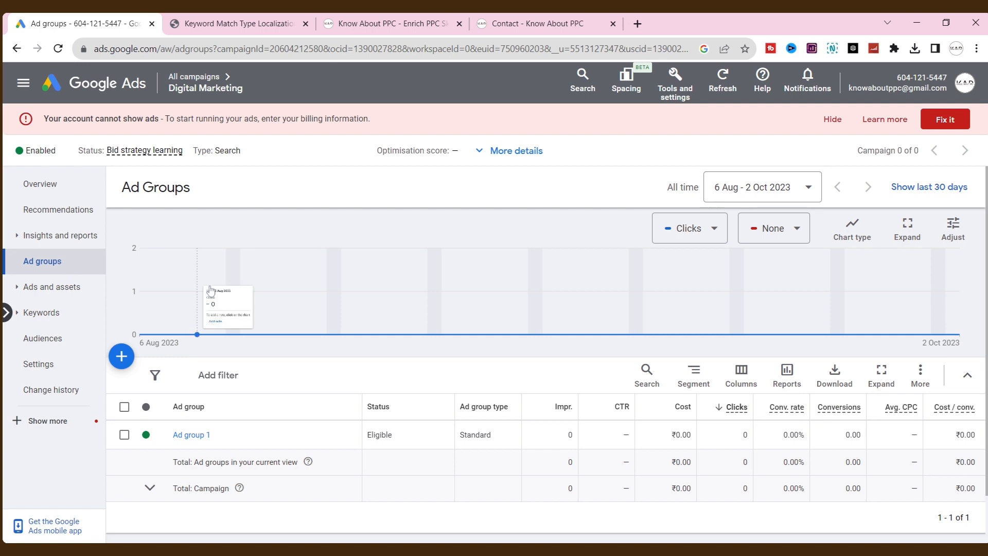
mouse_move(227, 337)
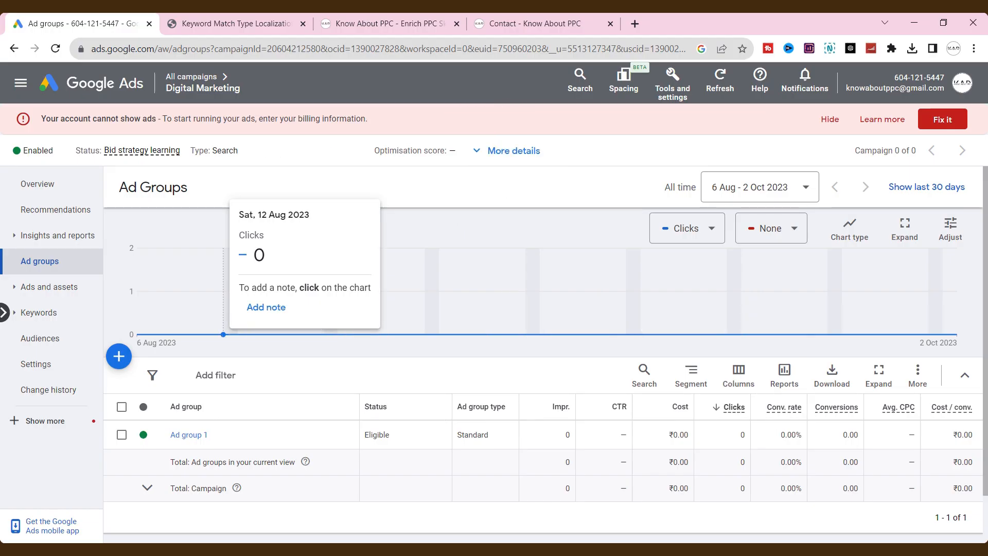
click(54, 315)
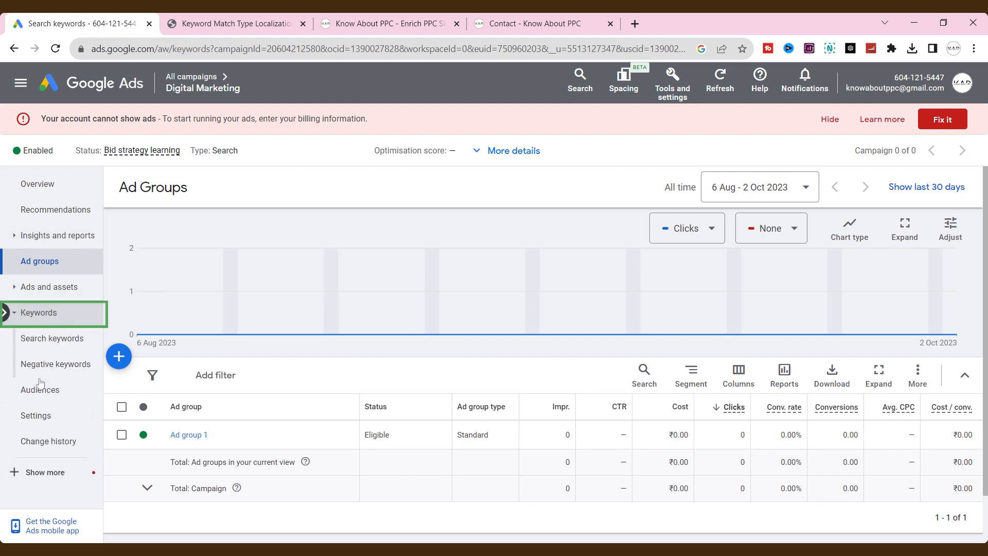
Add "free" as a campaign-level negative keyword to the Digital Marketing campaign
click(73, 371)
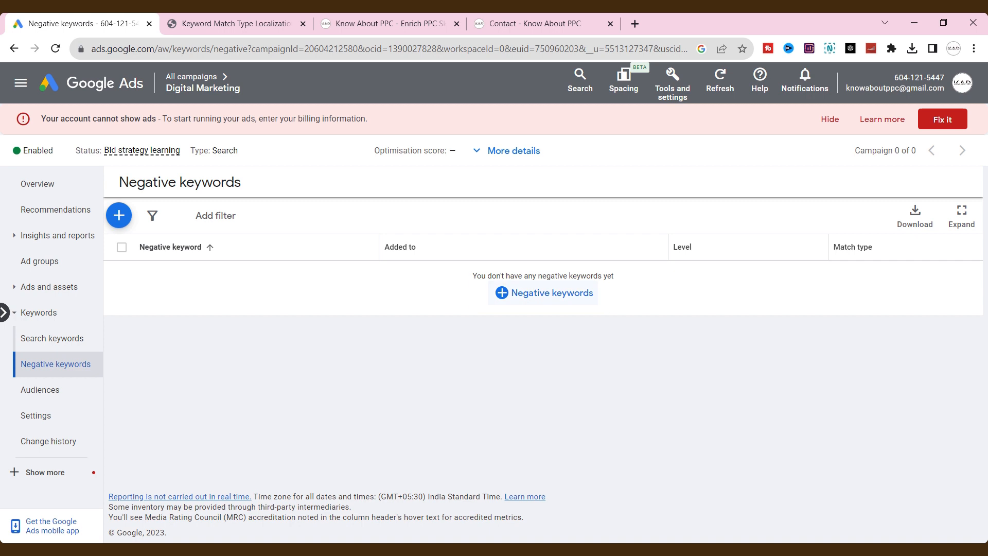
click(547, 297)
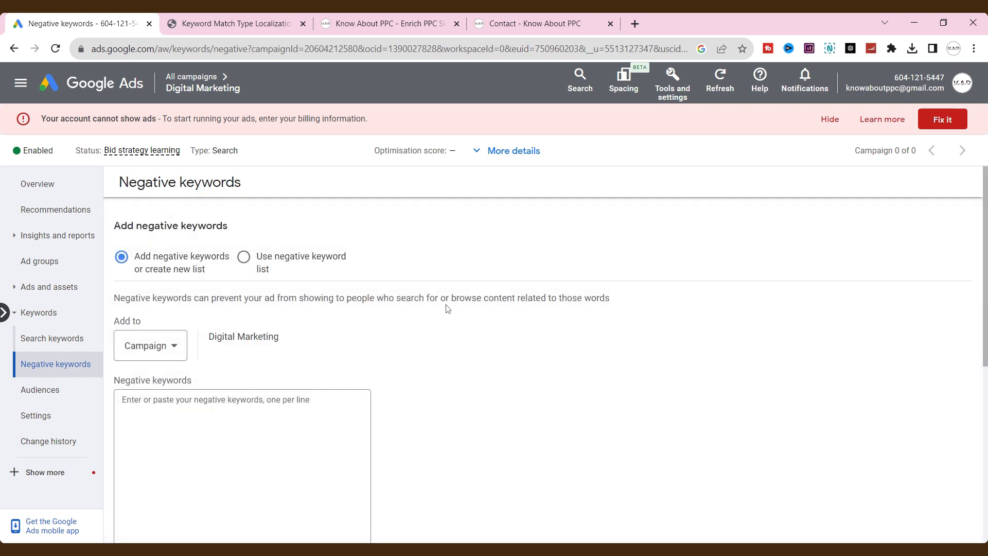
scroll(296, 311, down, 1)
click(246, 321)
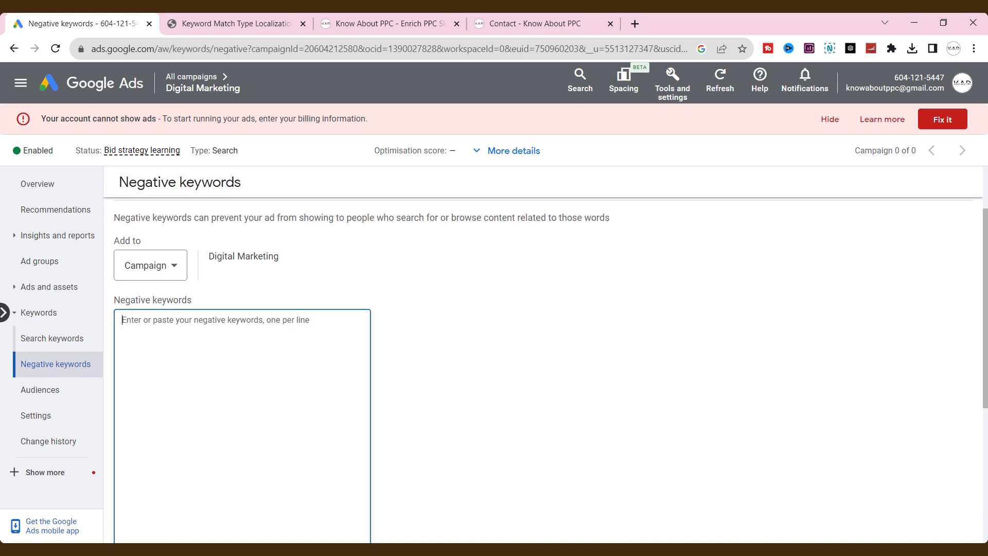
text(")
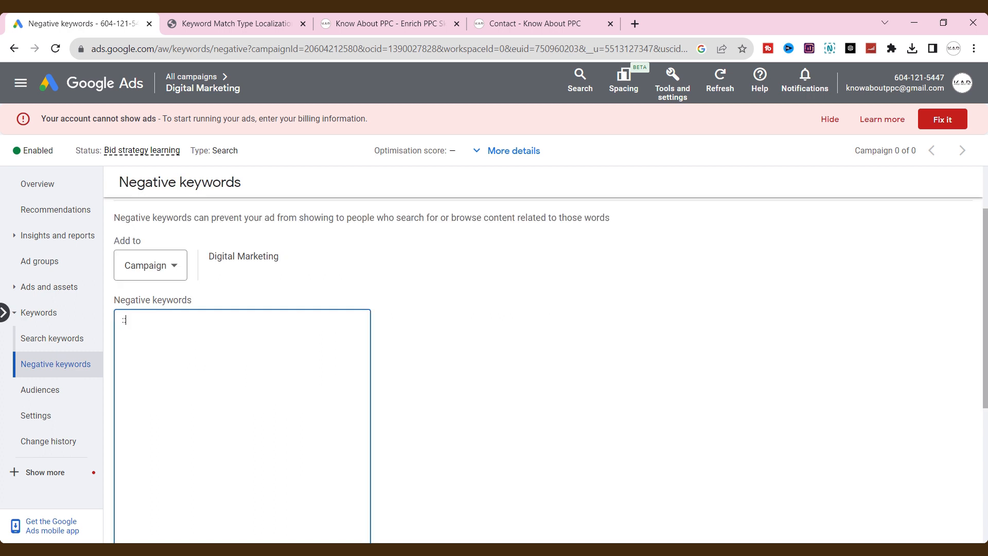
key(BackSpace)
text(free)
scroll(546, 386, down, 5)
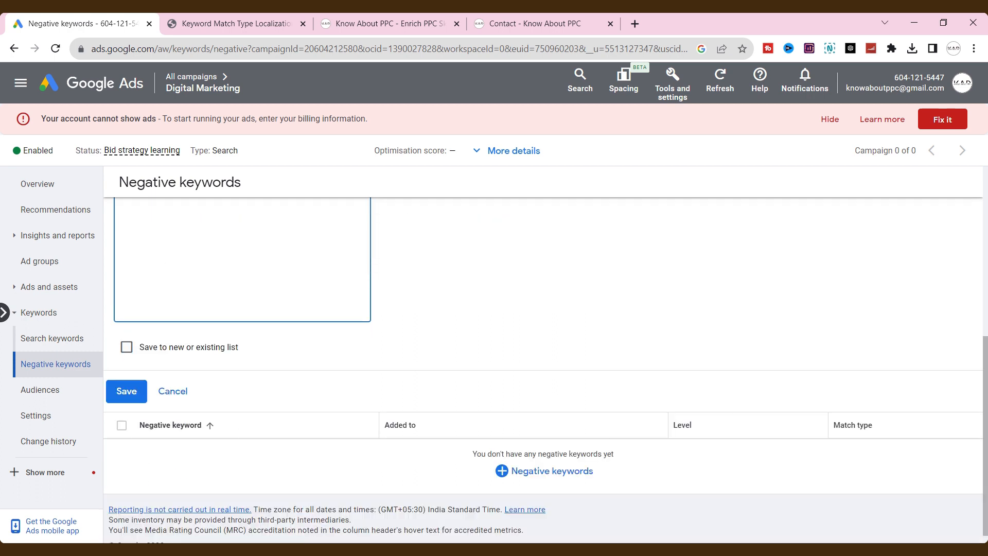
click(126, 385)
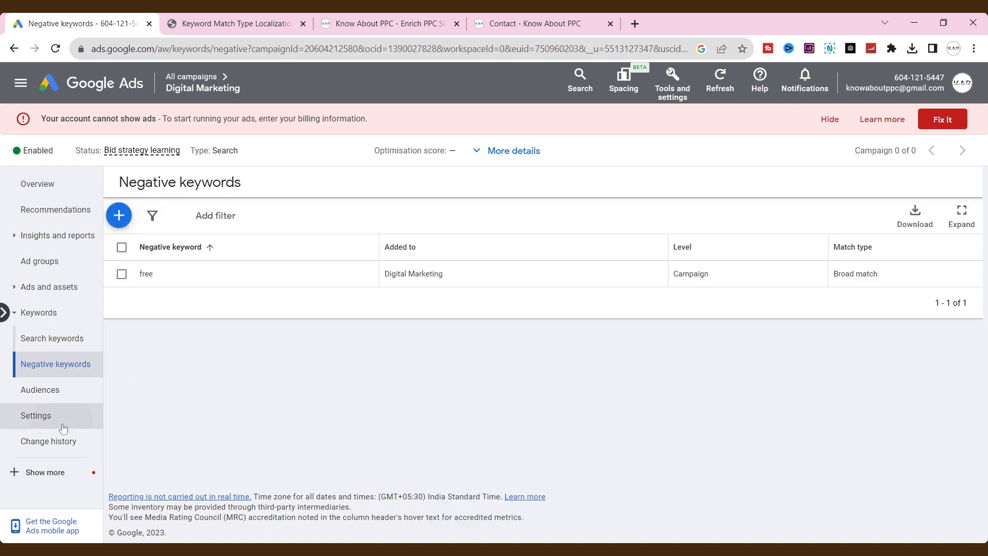
Change the campaign's bidding to Manual CPC with the Enhanced CPC option for increasing conversions enabled
click(63, 427)
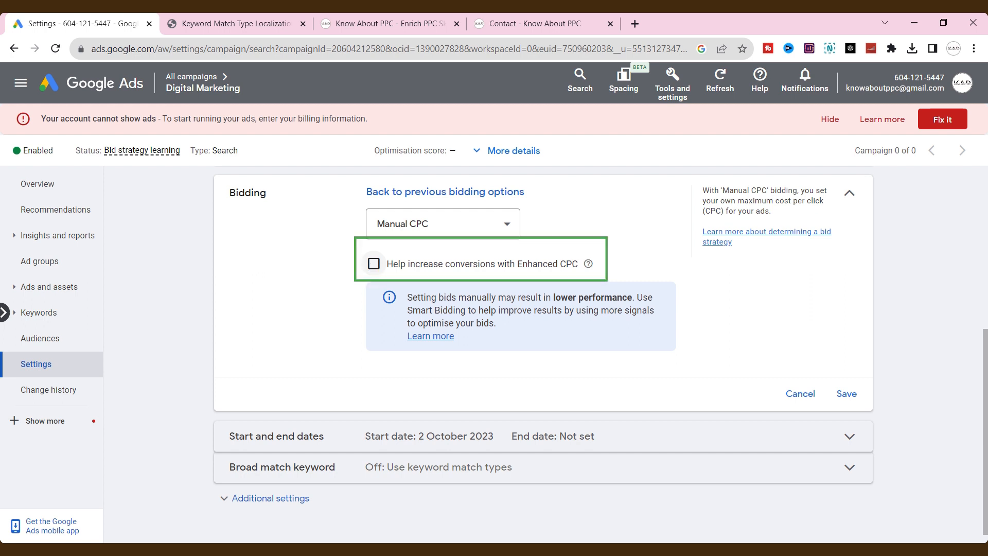
click(373, 264)
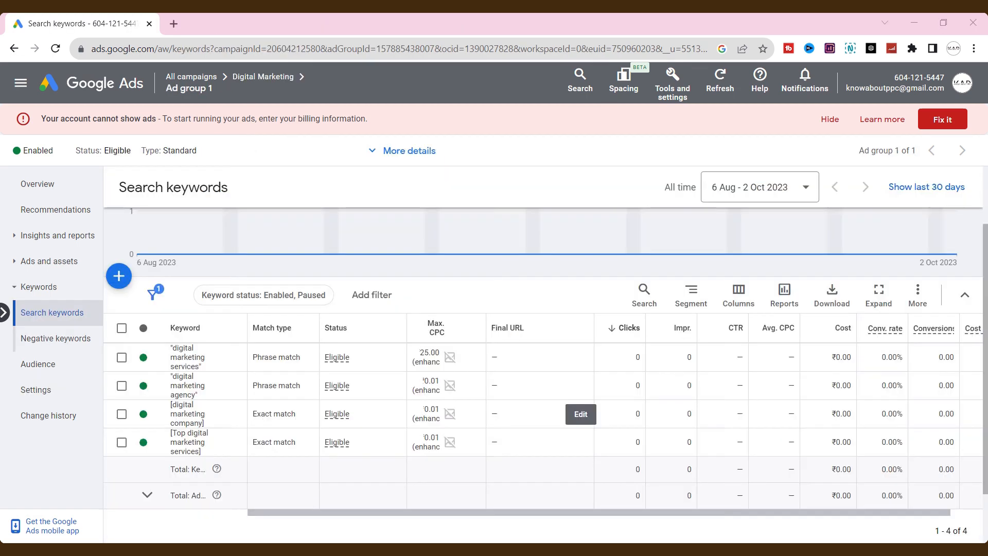
Save a new maximum CPC for the "digital marketing agency" keyword and open the [digital marketing company] bid for editing
click(425, 511)
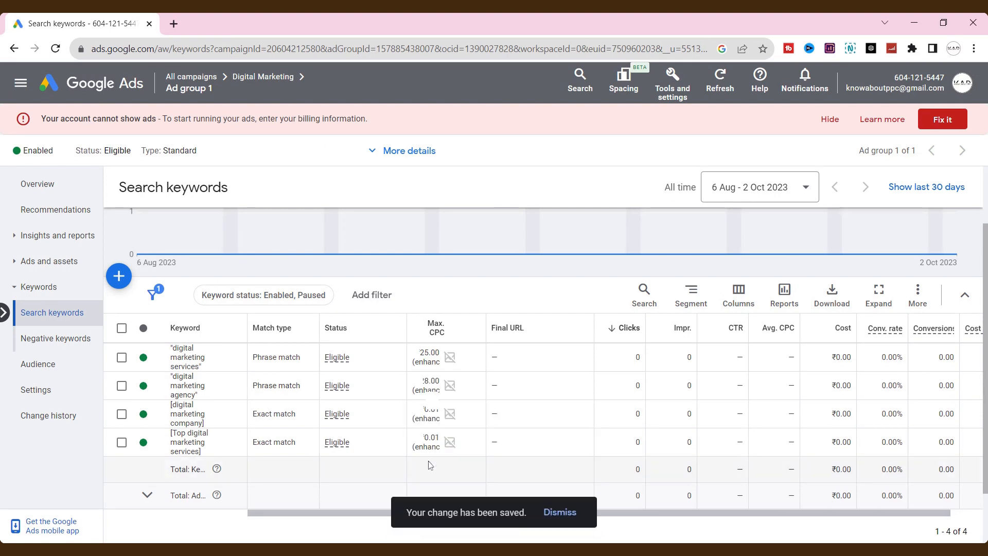
click(469, 413)
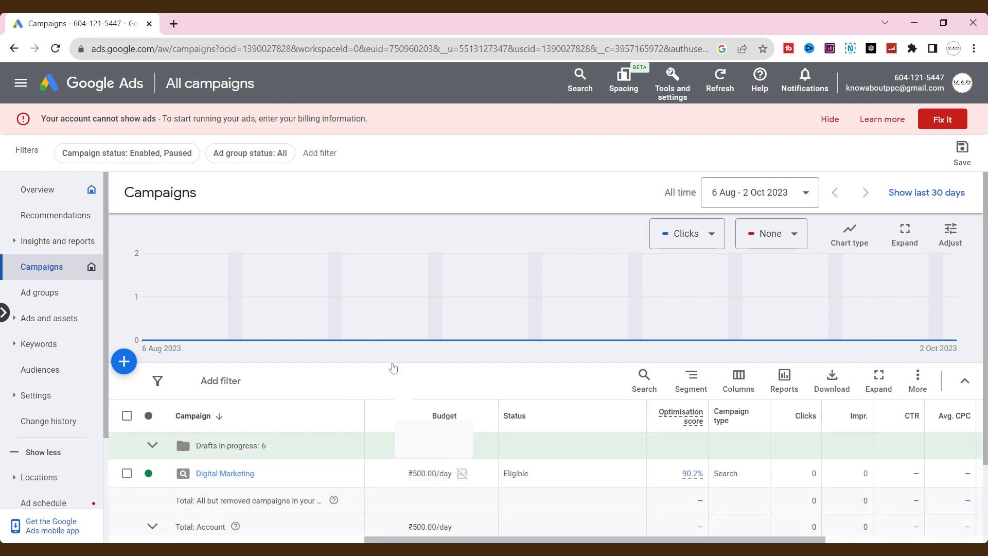
Check the Digital Marketing campaign's budget and status in the list of all campaigns
scroll(394, 367, down, 2)
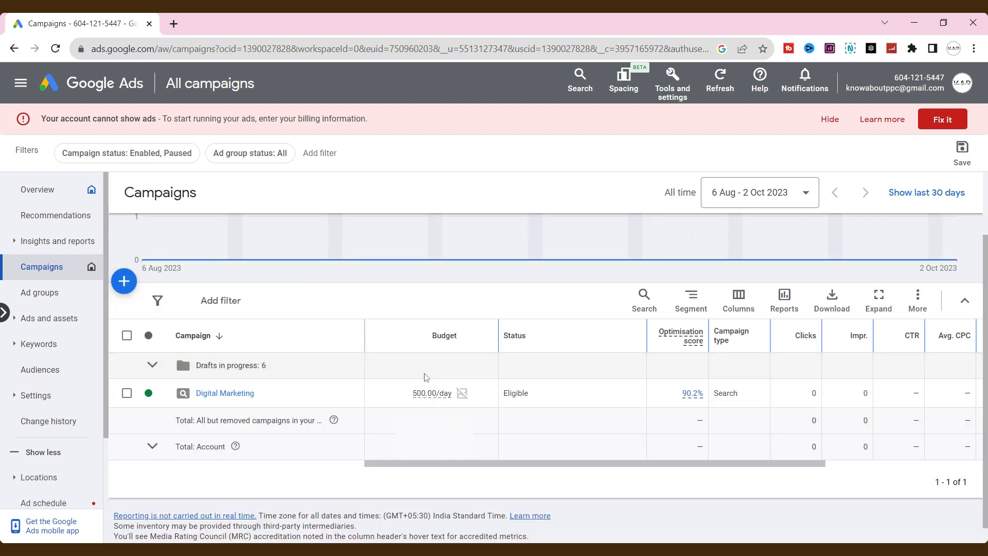
scroll(515, 278, down, 1)
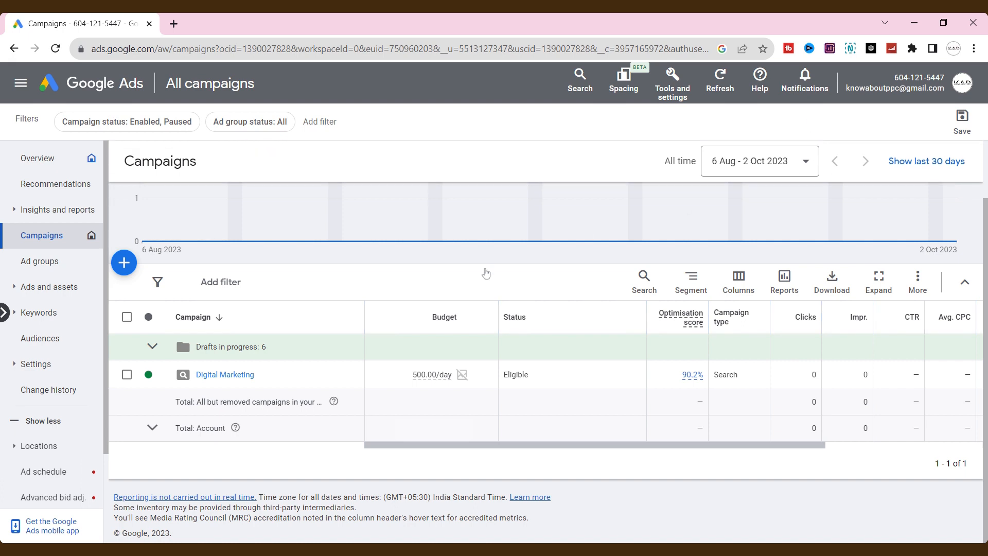